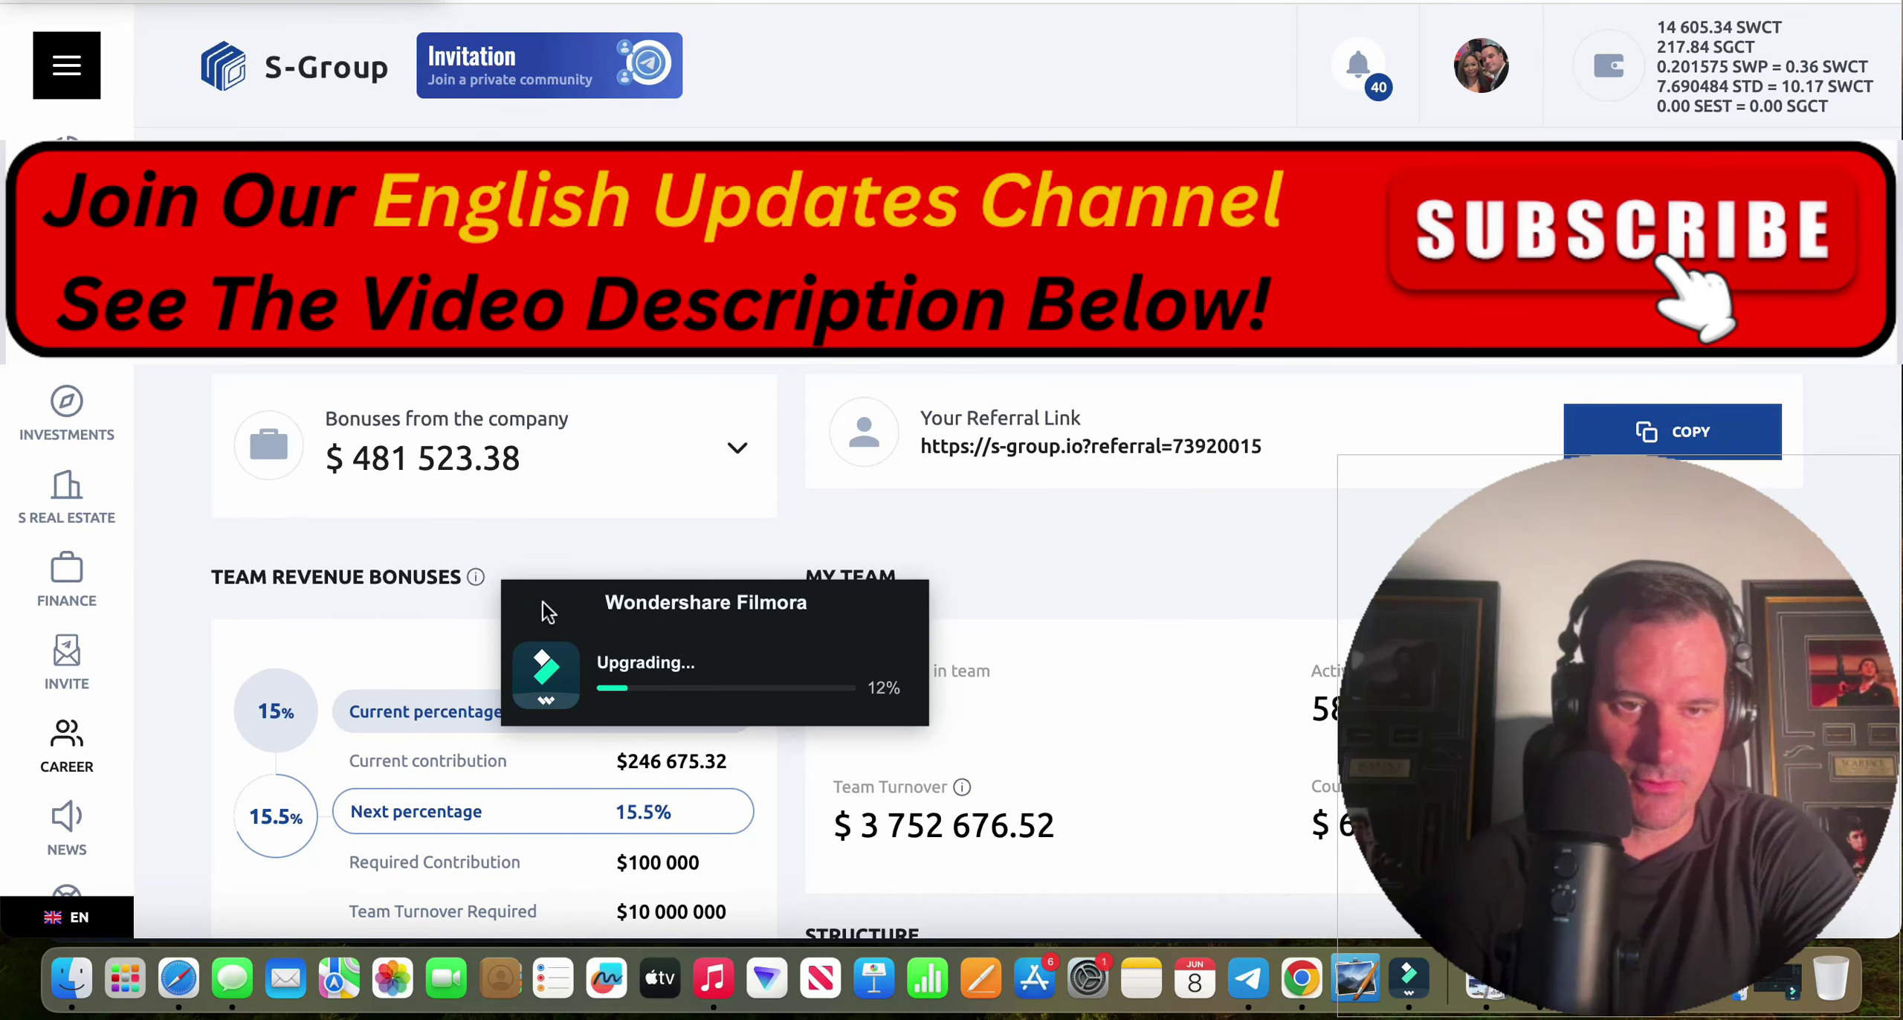
# Drag the Filmora upgrade notice to the top edge and dismiss it.
pyautogui.moveTo(543, 612); pyautogui.dragTo(878, 420)
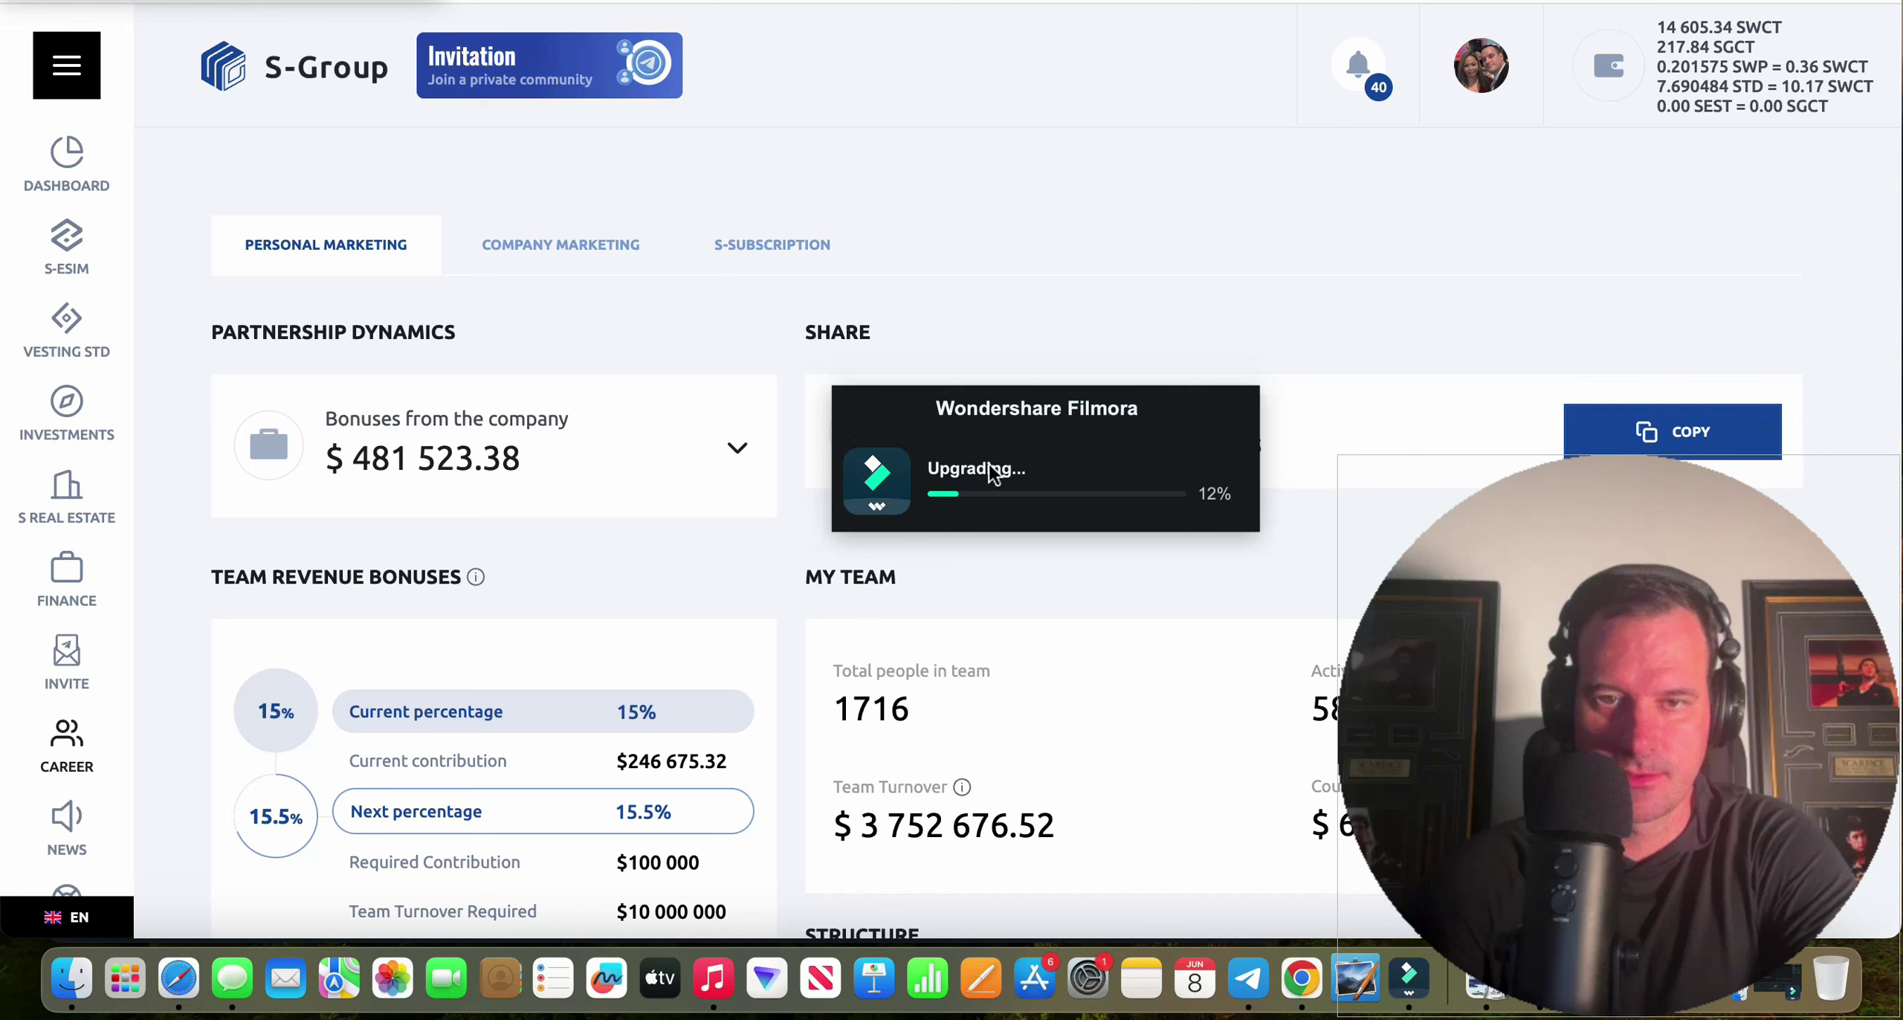
pyautogui.moveTo(991, 473); pyautogui.dragTo(1169, 10)
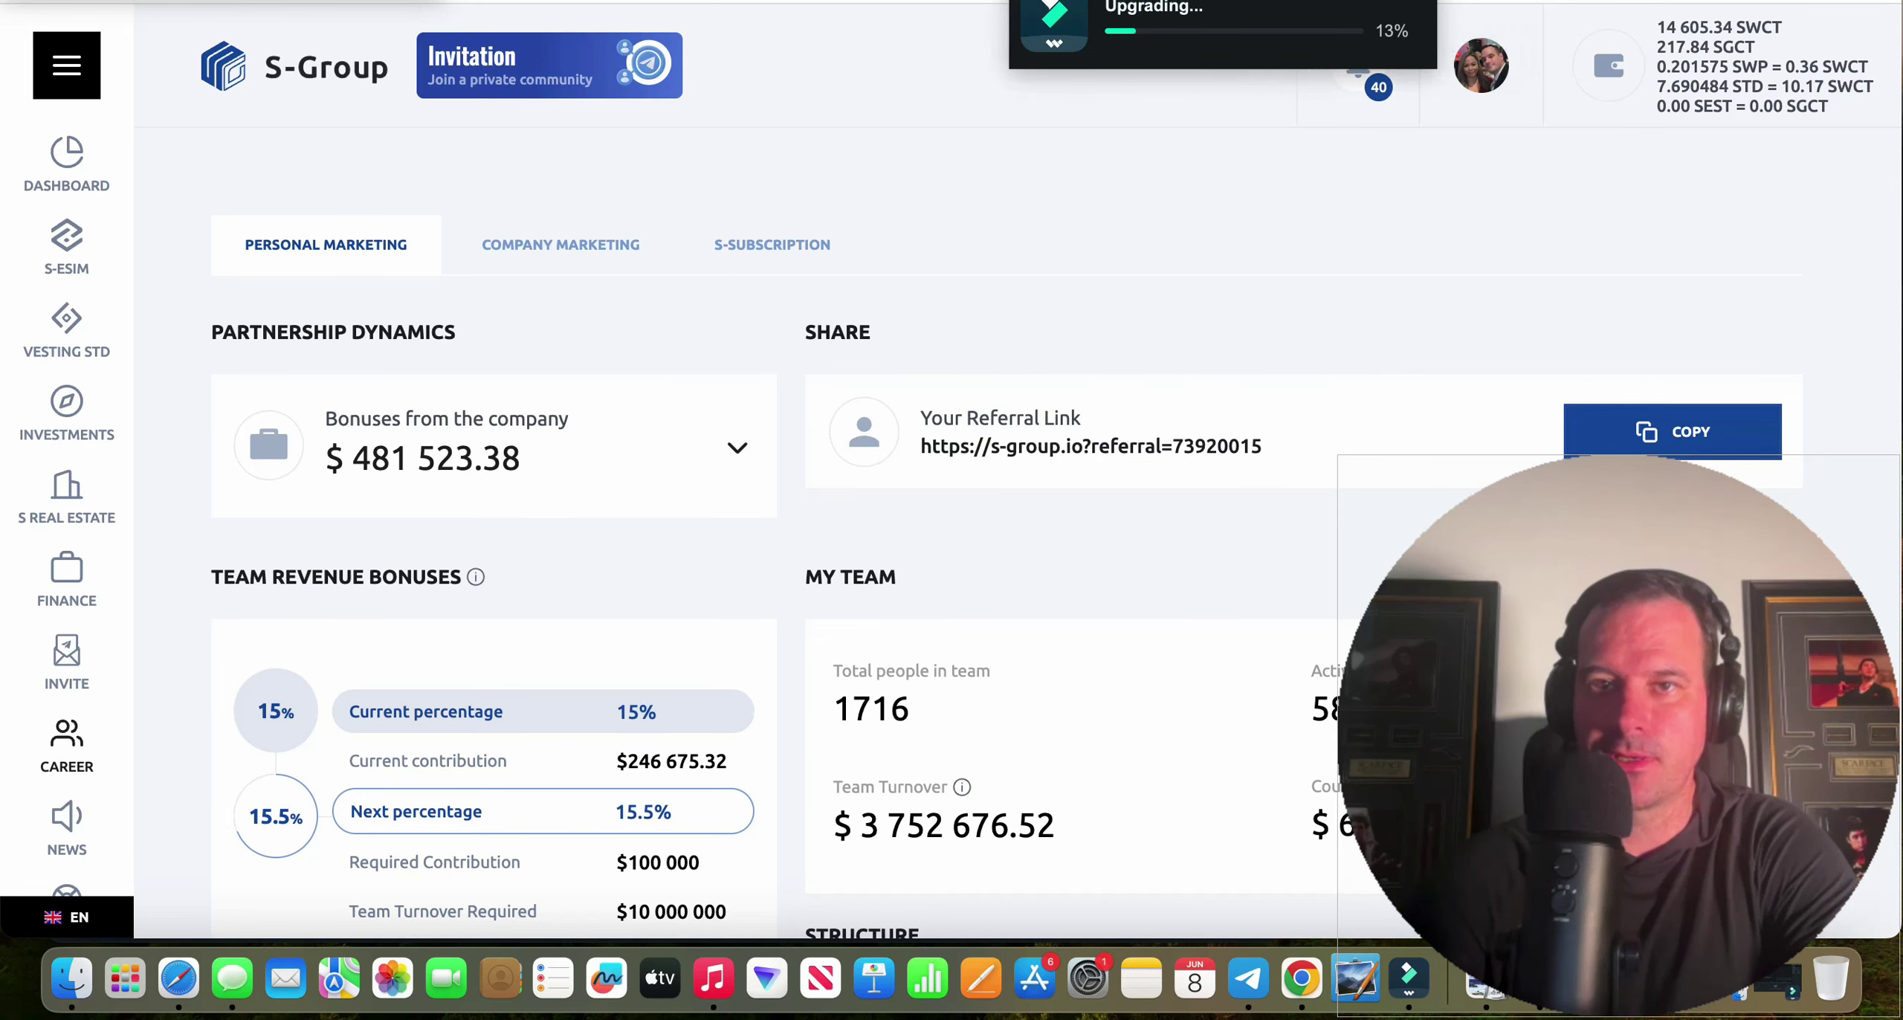
pyautogui.click(187, 192)
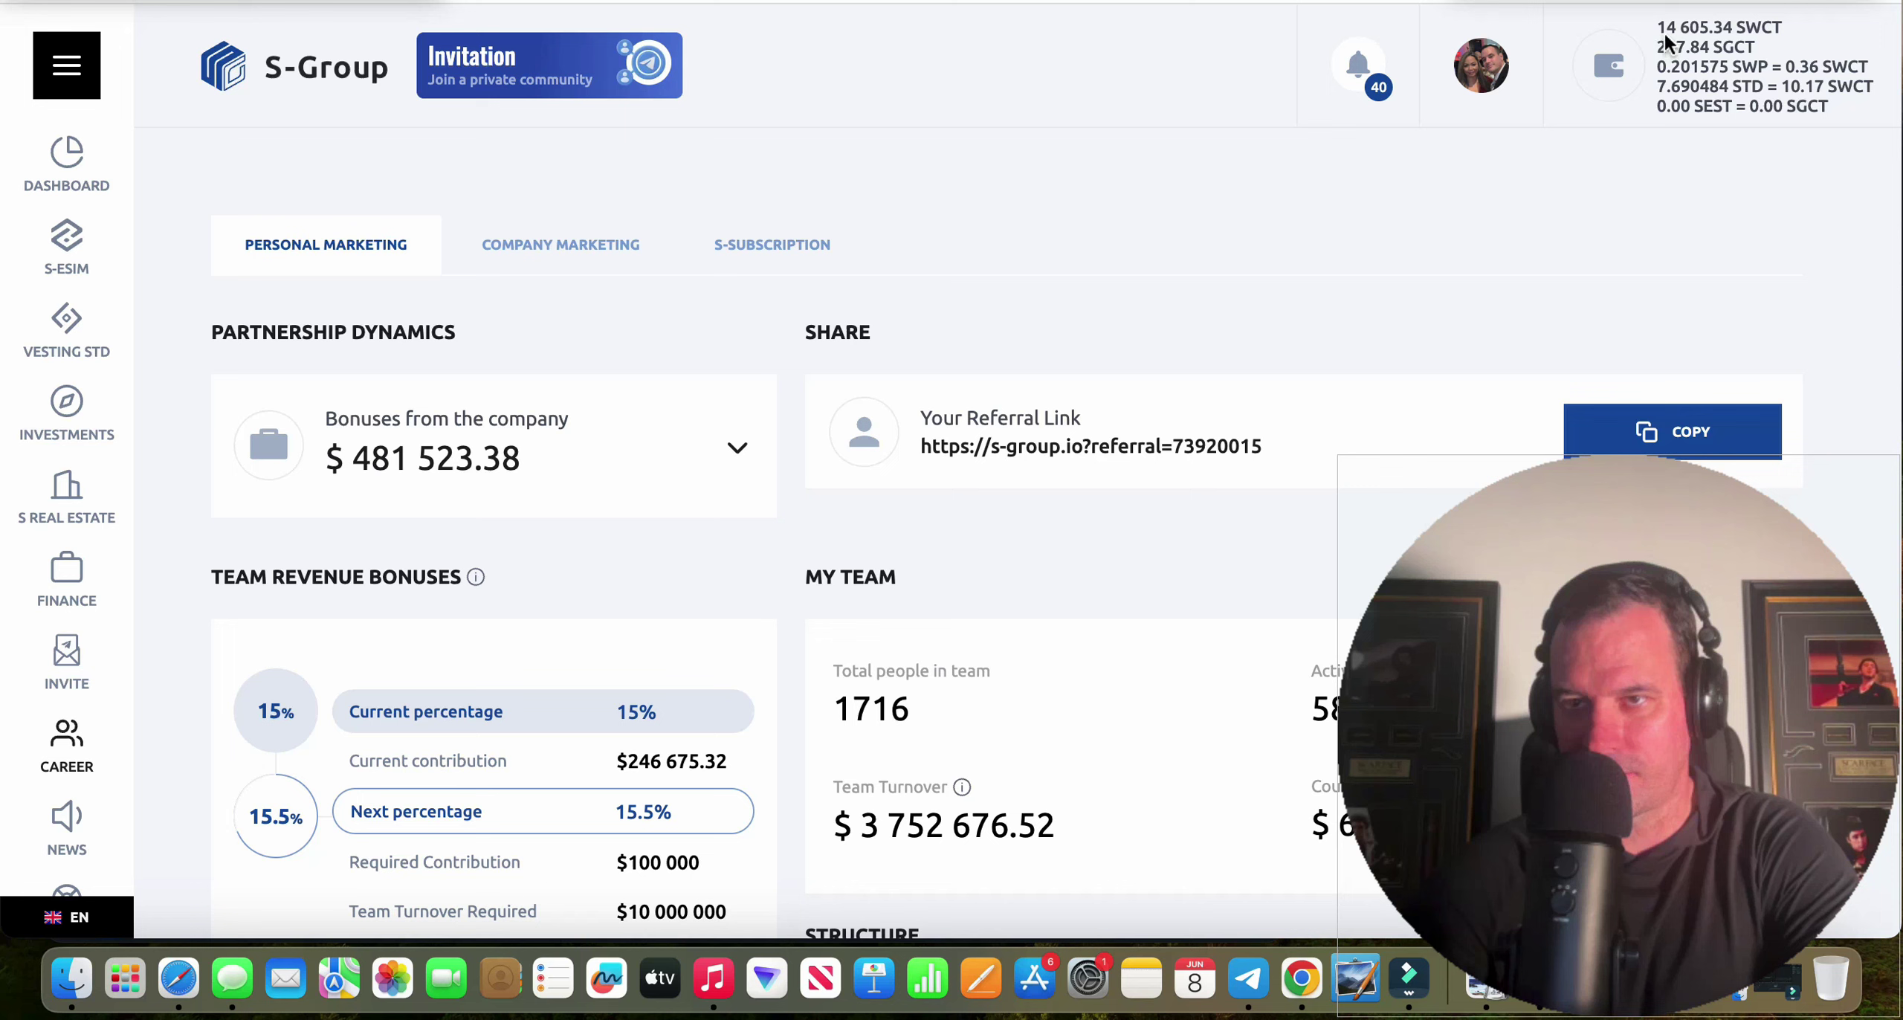
# Open the Finance withdrawal form and copy the SGCT address from S-Wallet.
pyautogui.click(1755, 43)
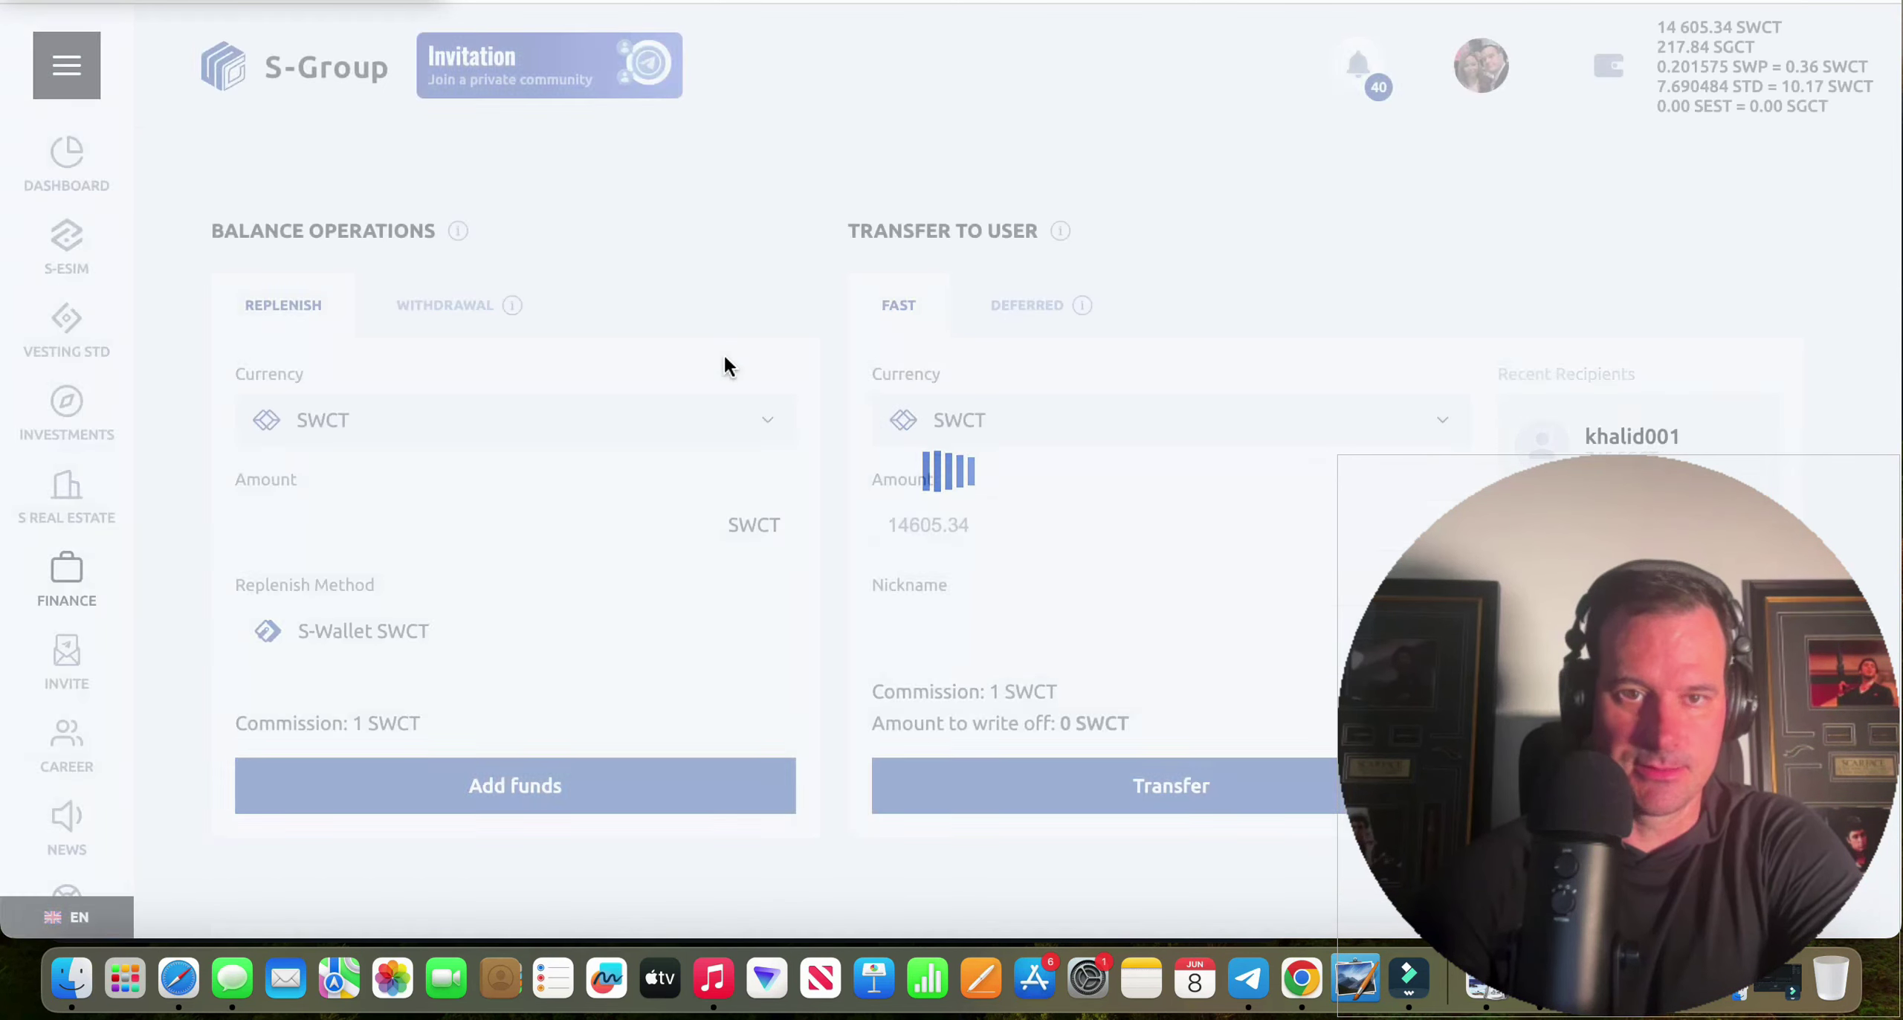
pyautogui.click(437, 310)
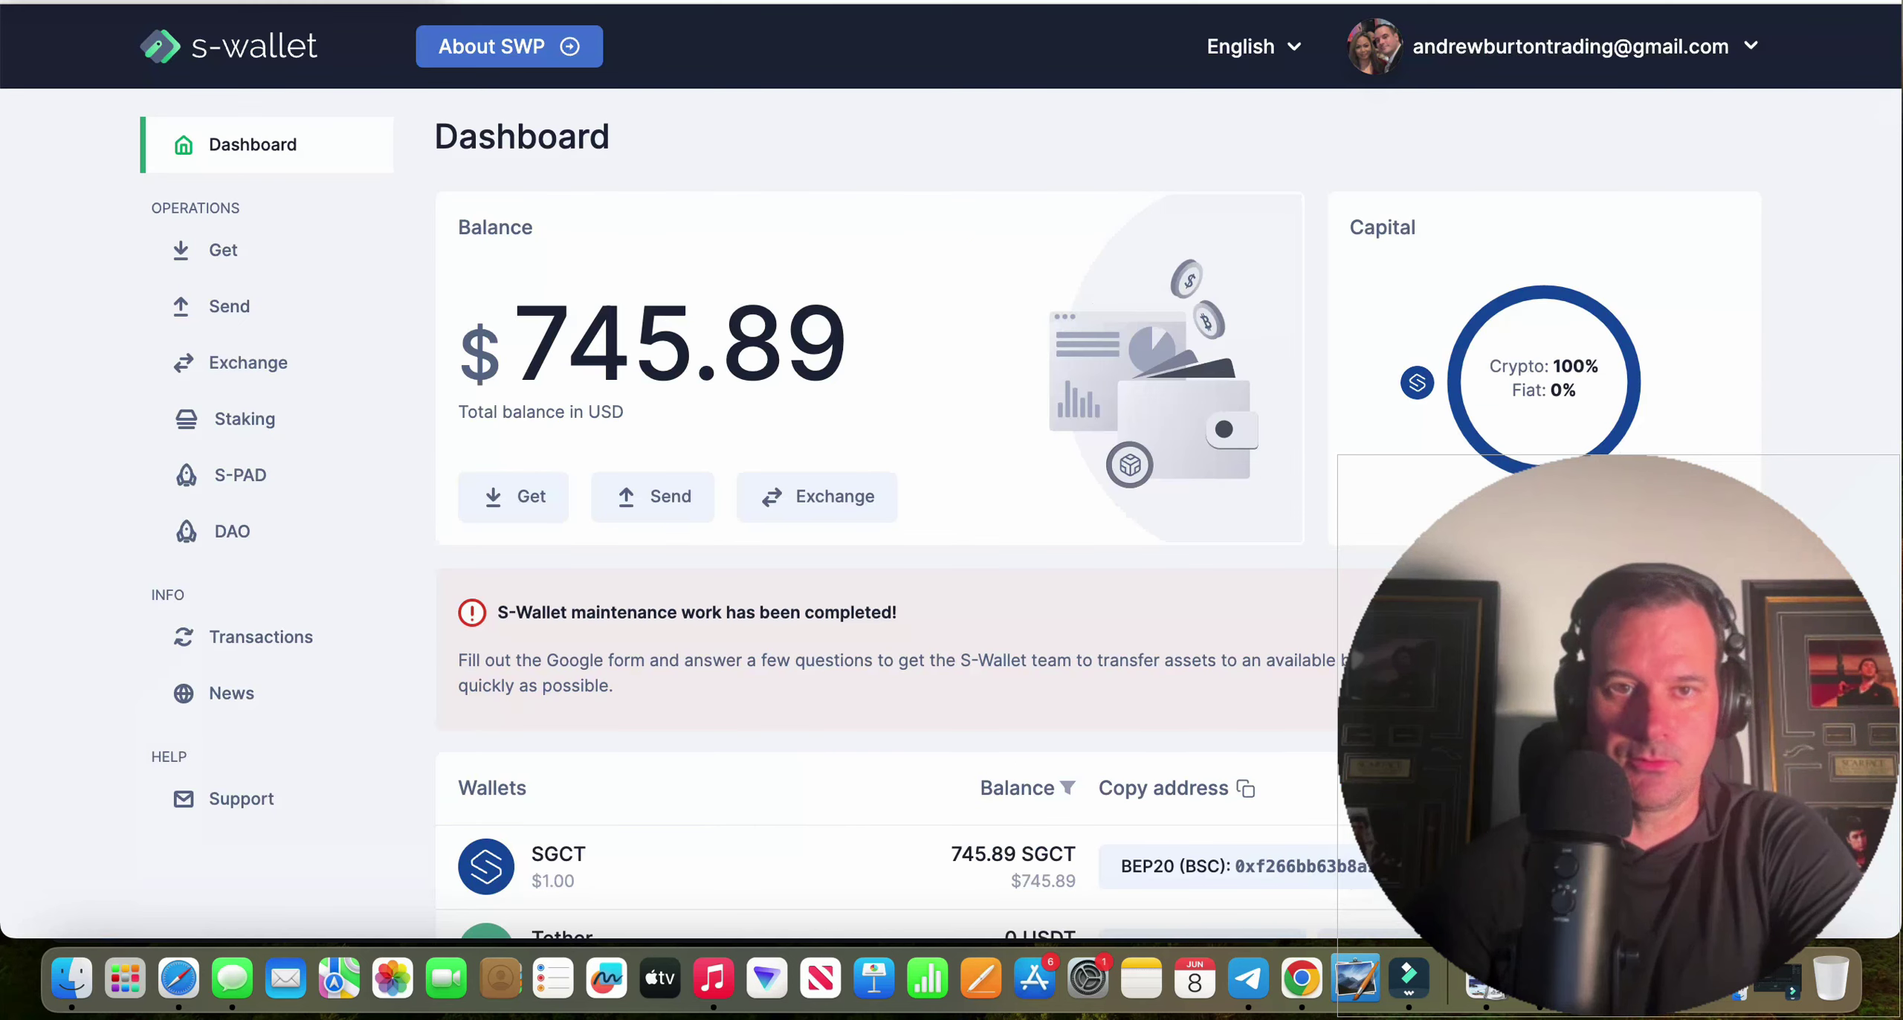
pyautogui.click(1237, 874)
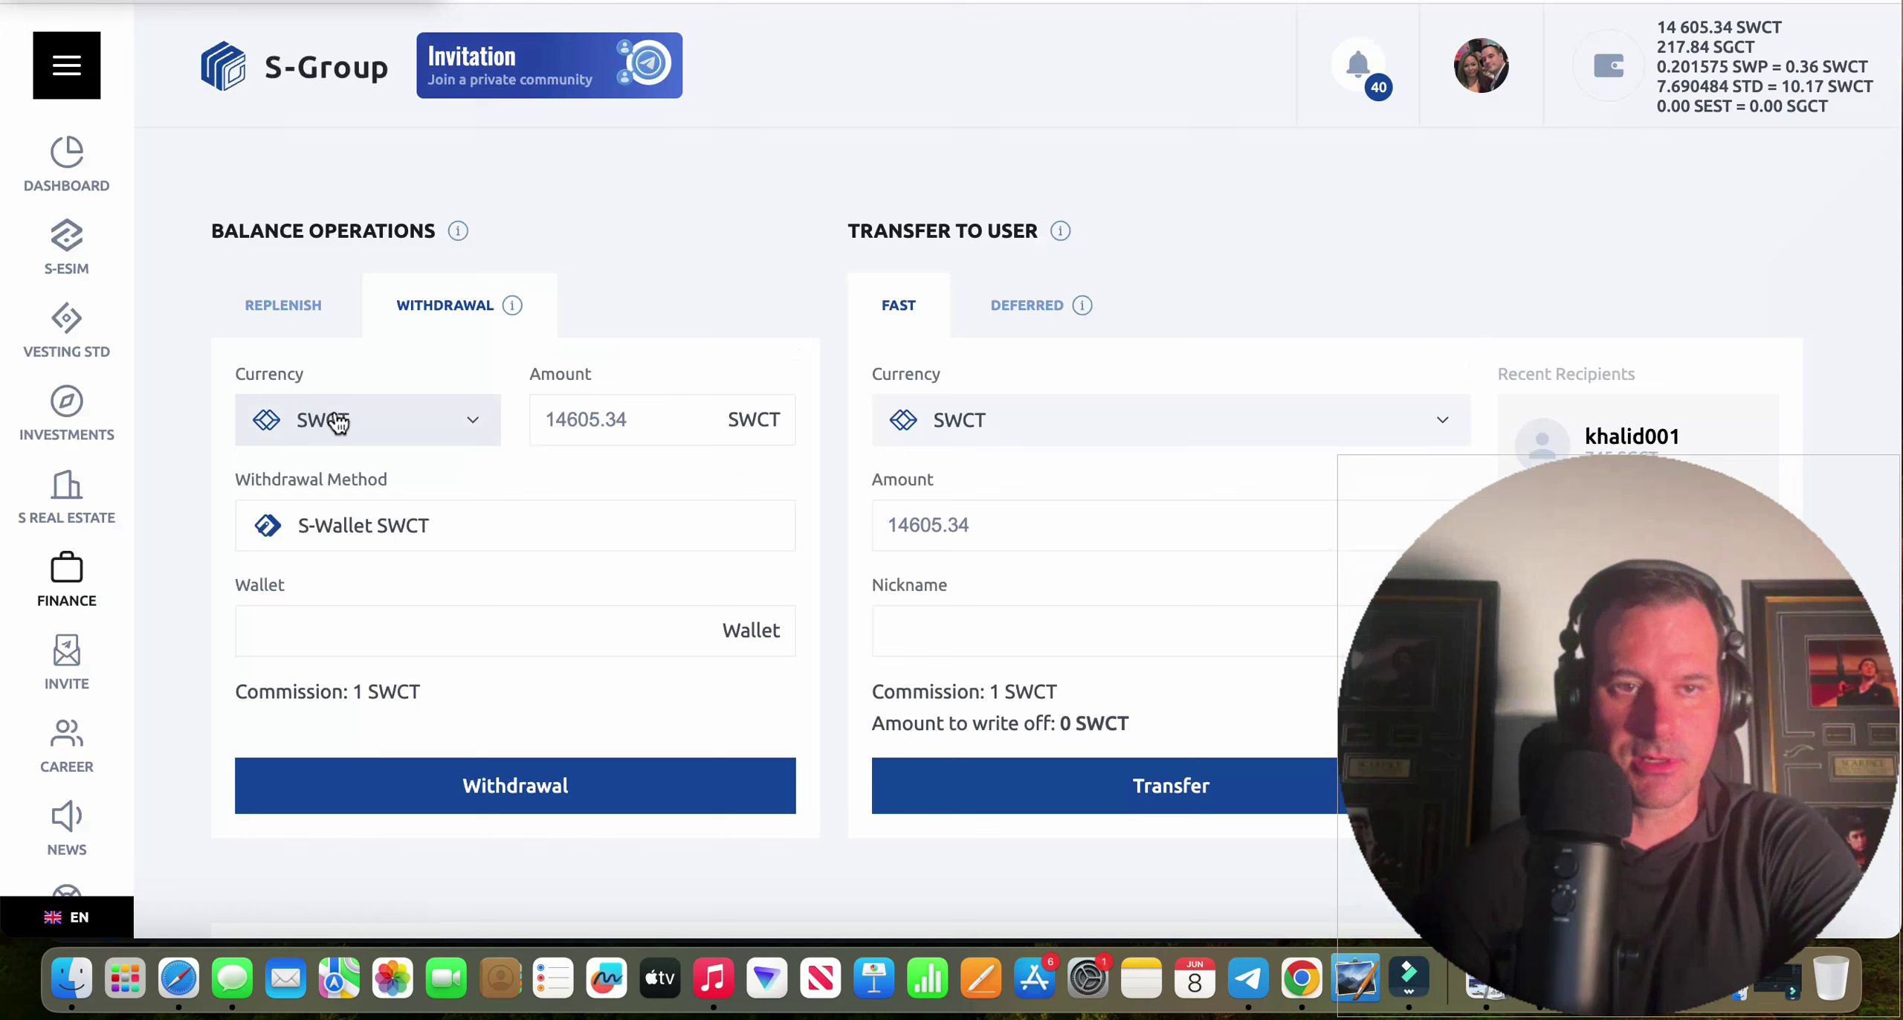
# Submit a 217 SGCT withdrawal to the copied S-Wallet address.
pyautogui.click(383, 437)
pyautogui.click(343, 636)
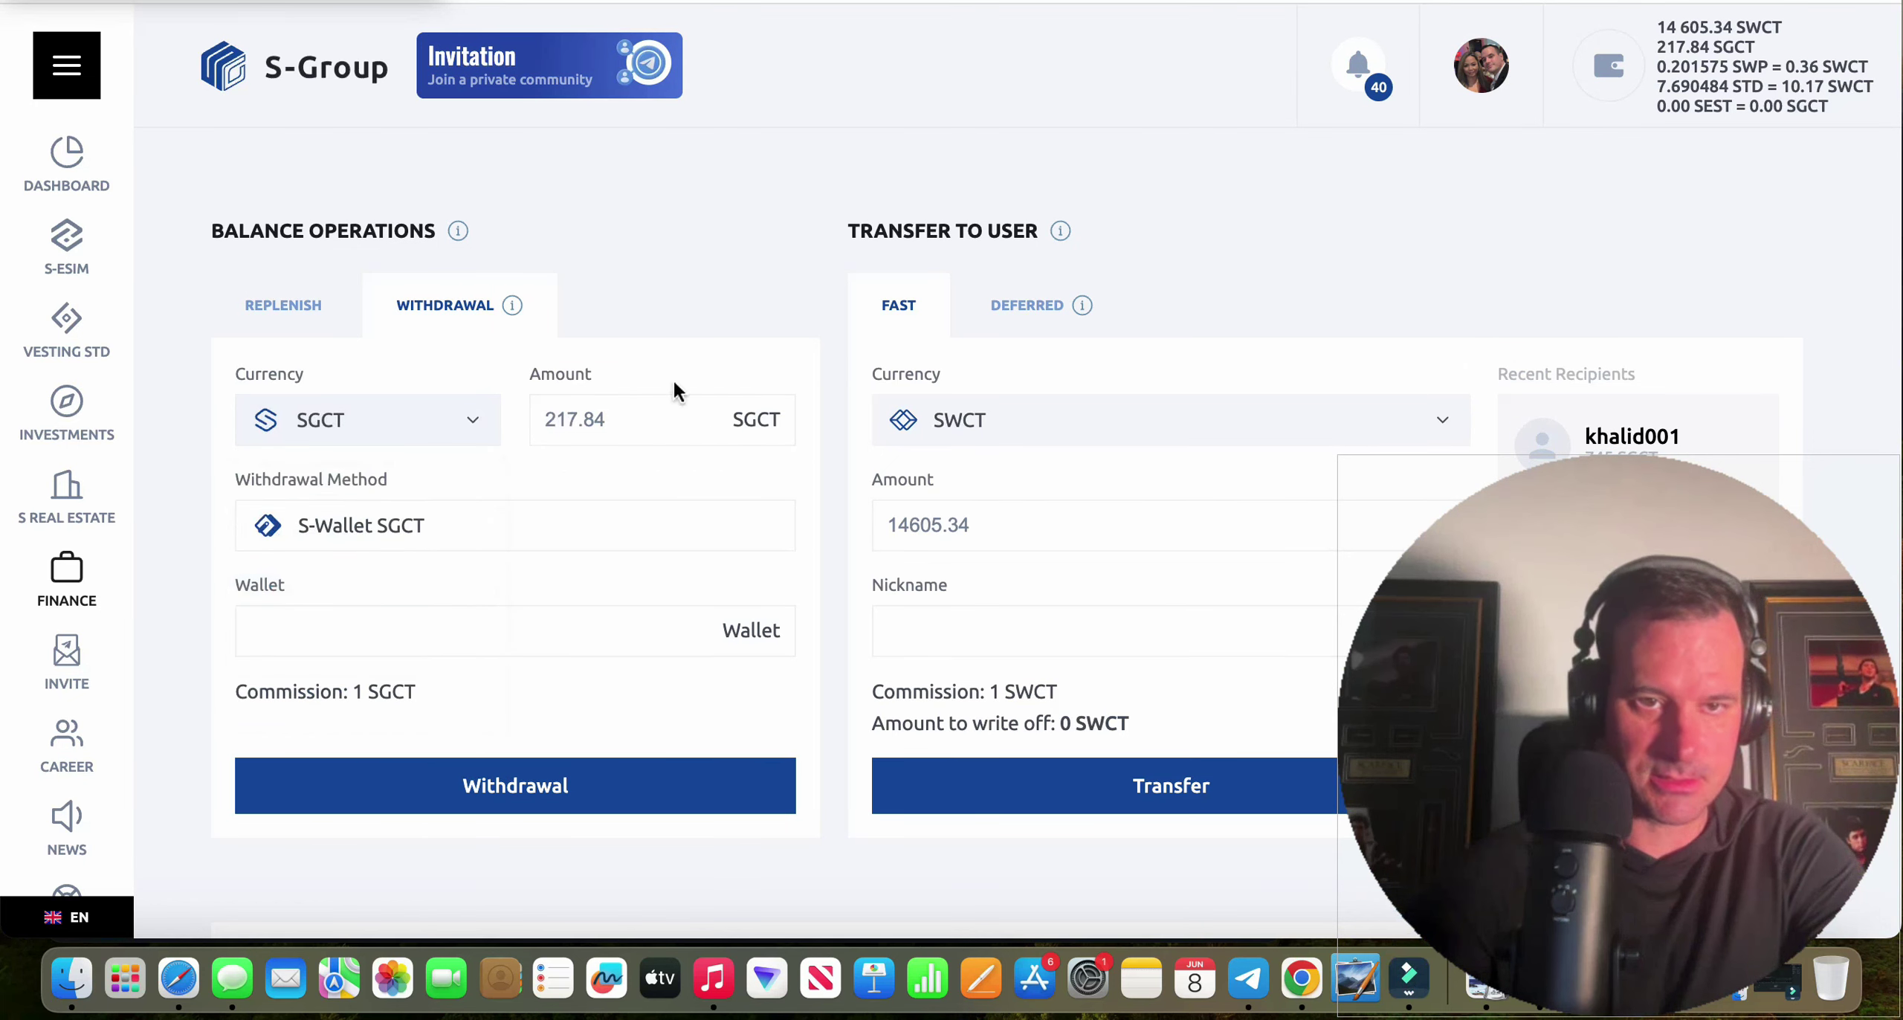
pyautogui.click(583, 419)
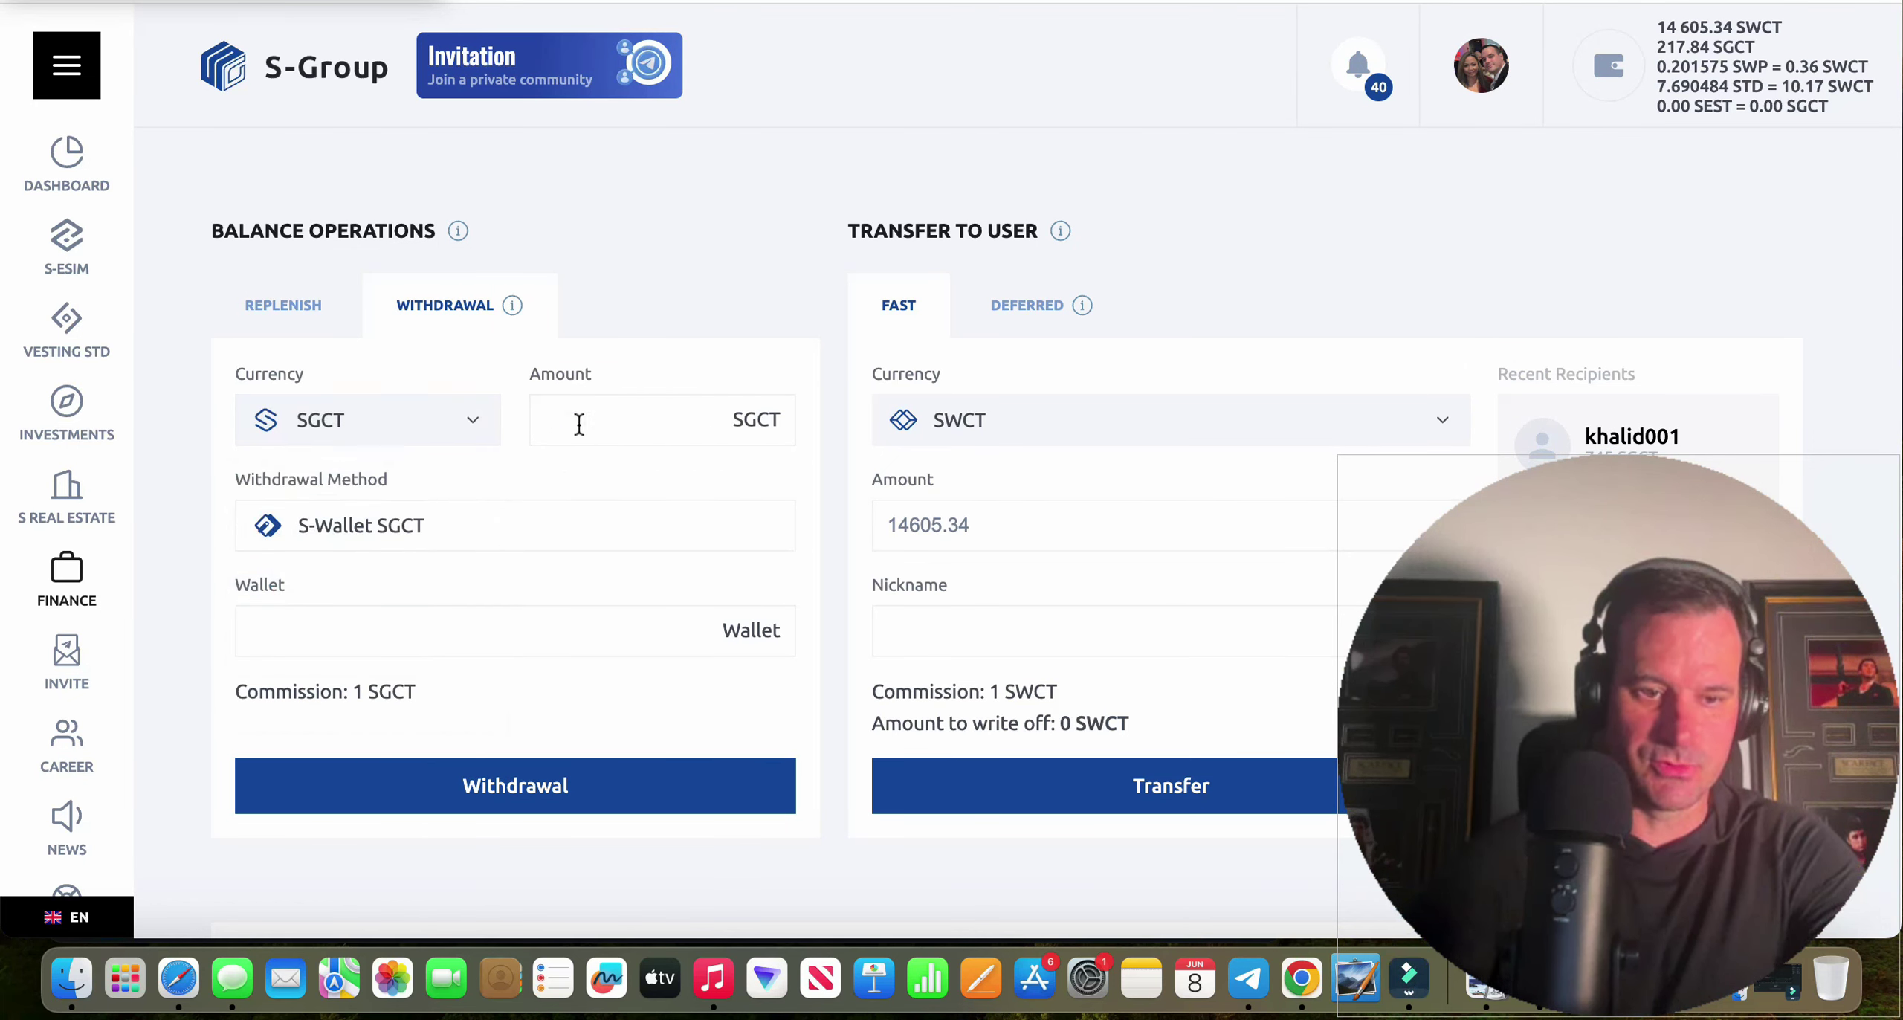
pyautogui.write('217')
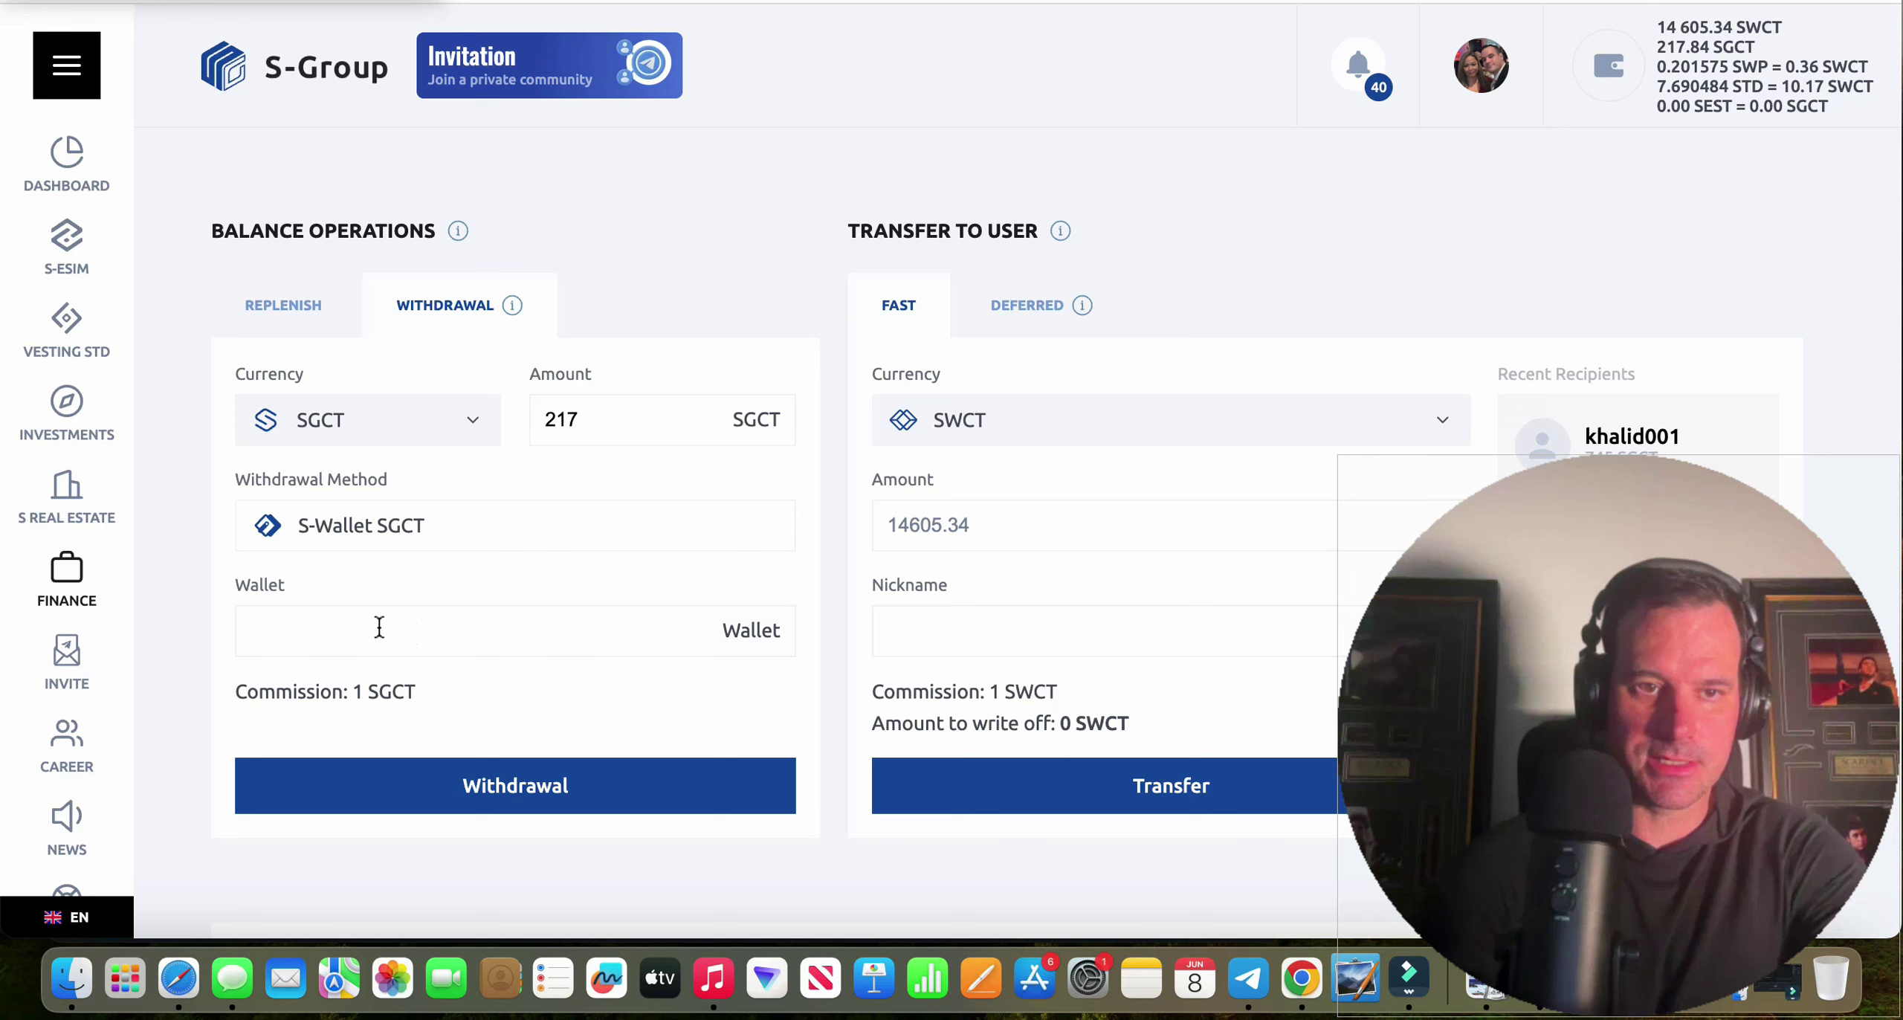
pyautogui.click(359, 644)
pyautogui.click(492, 700)
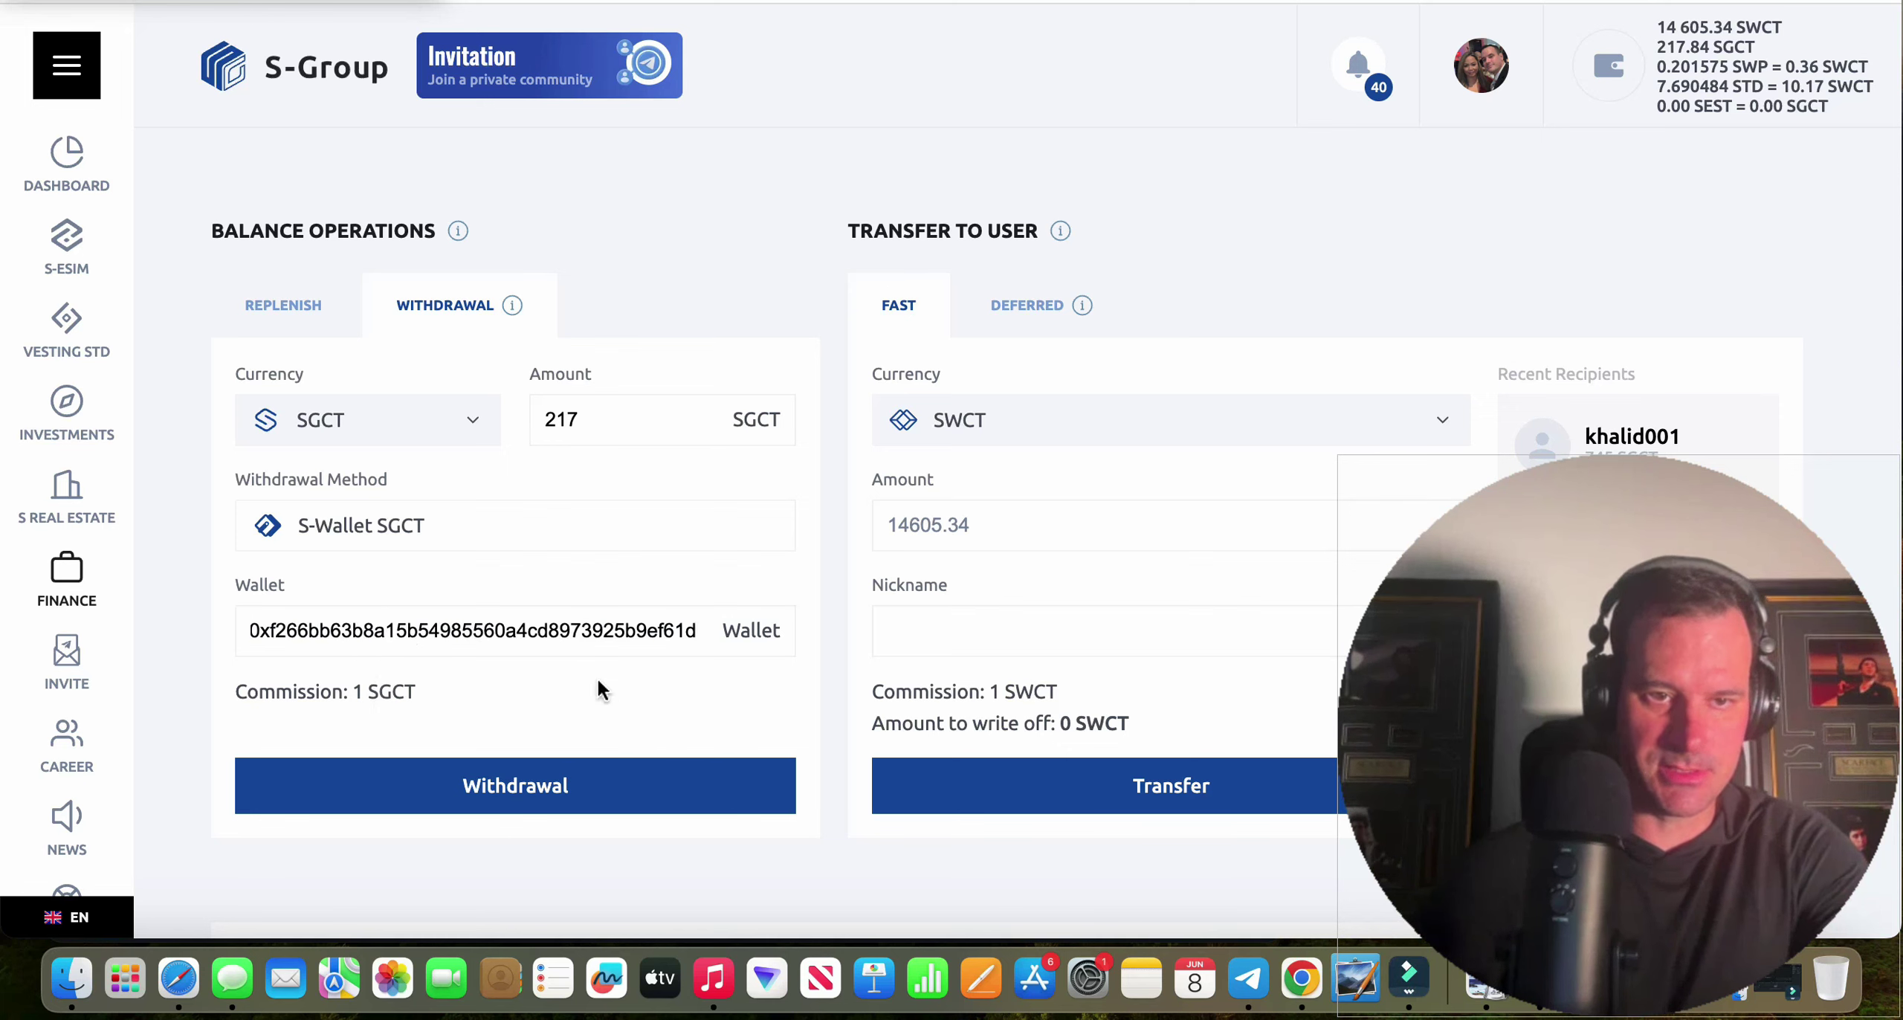
pyautogui.click(539, 780)
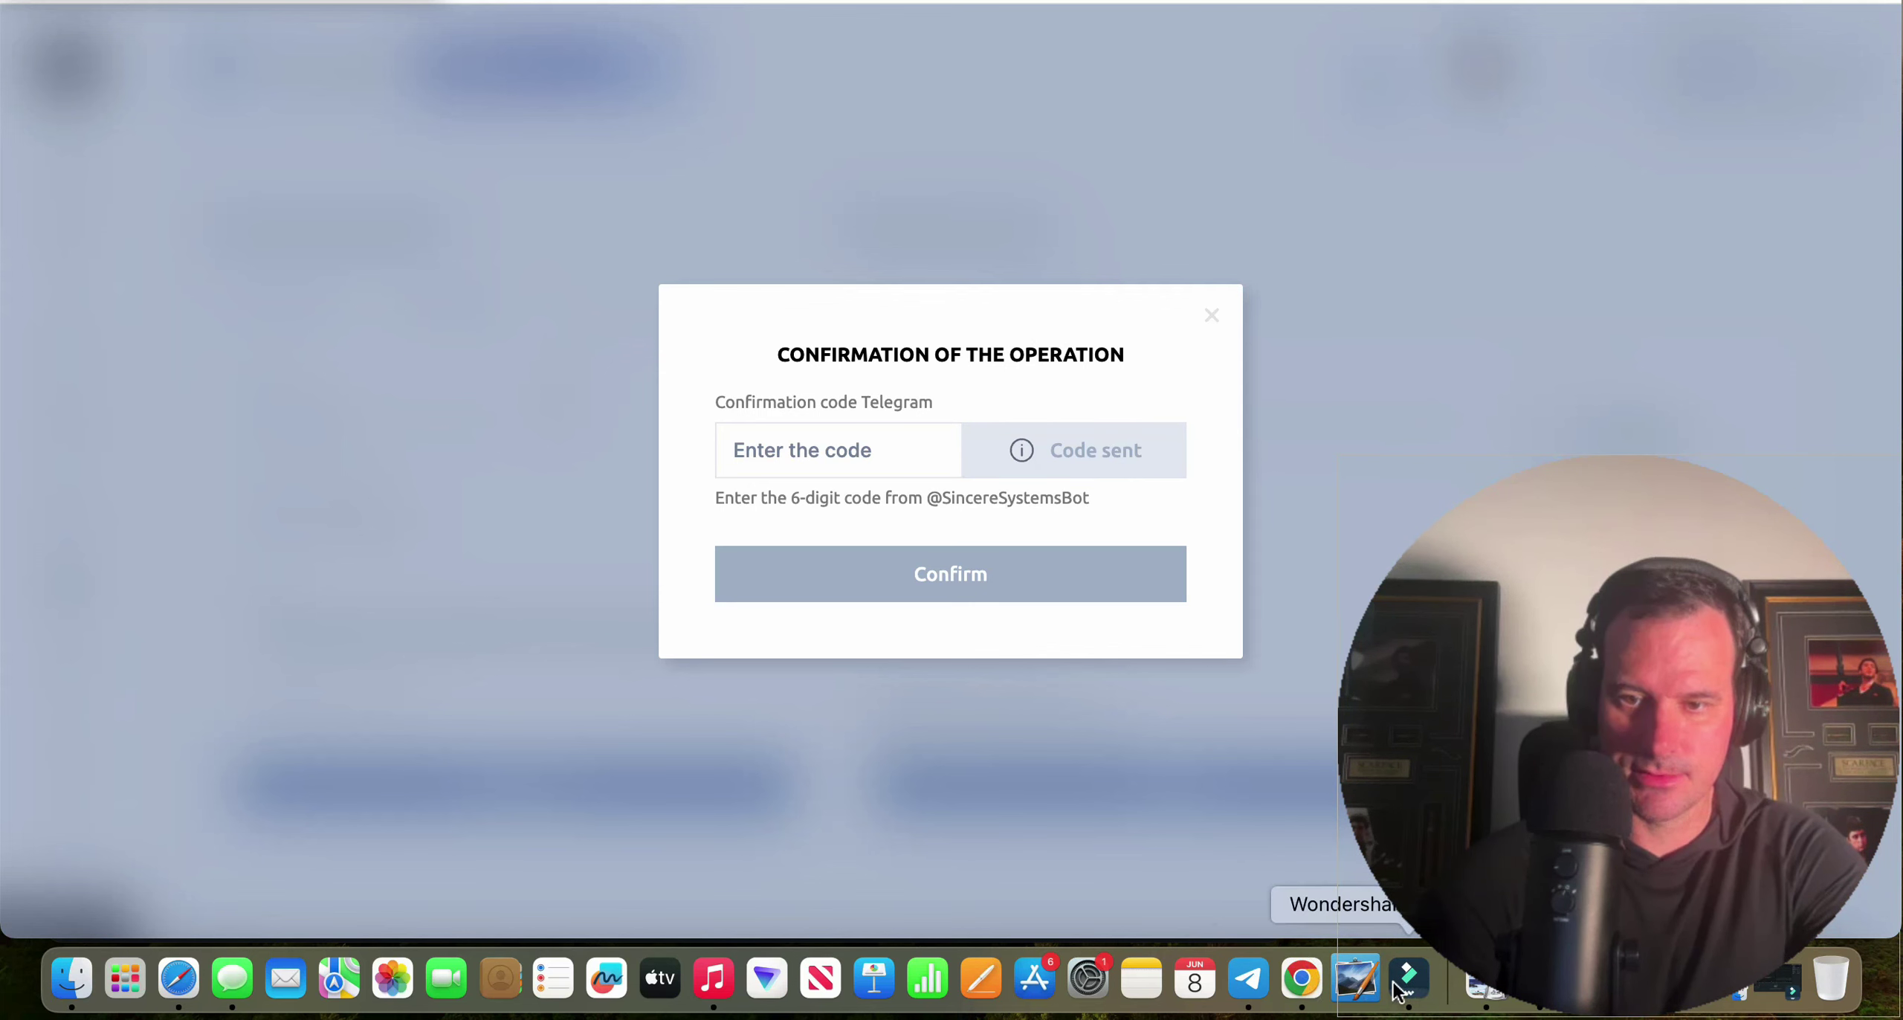
# Confirm the SGCT withdrawal with the code from the S-Group Bot Telegram chat.
pyautogui.click(1248, 979)
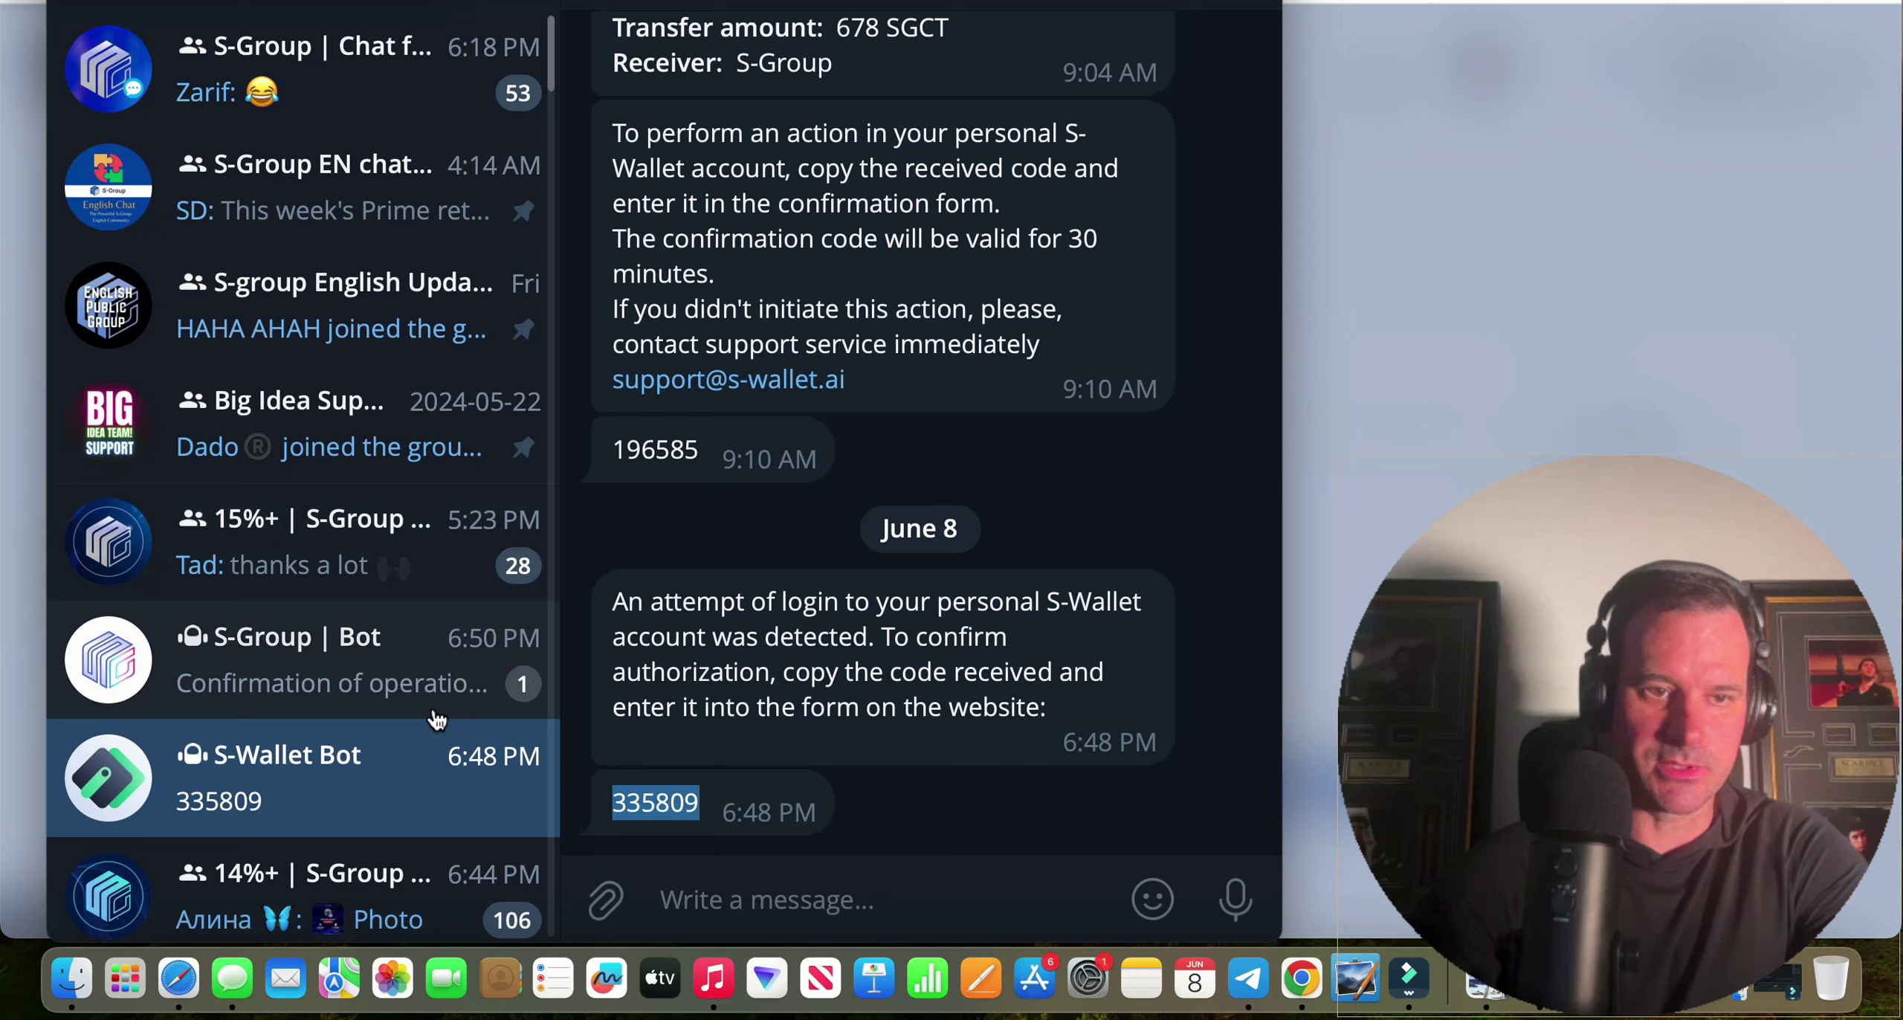
pyautogui.click(383, 671)
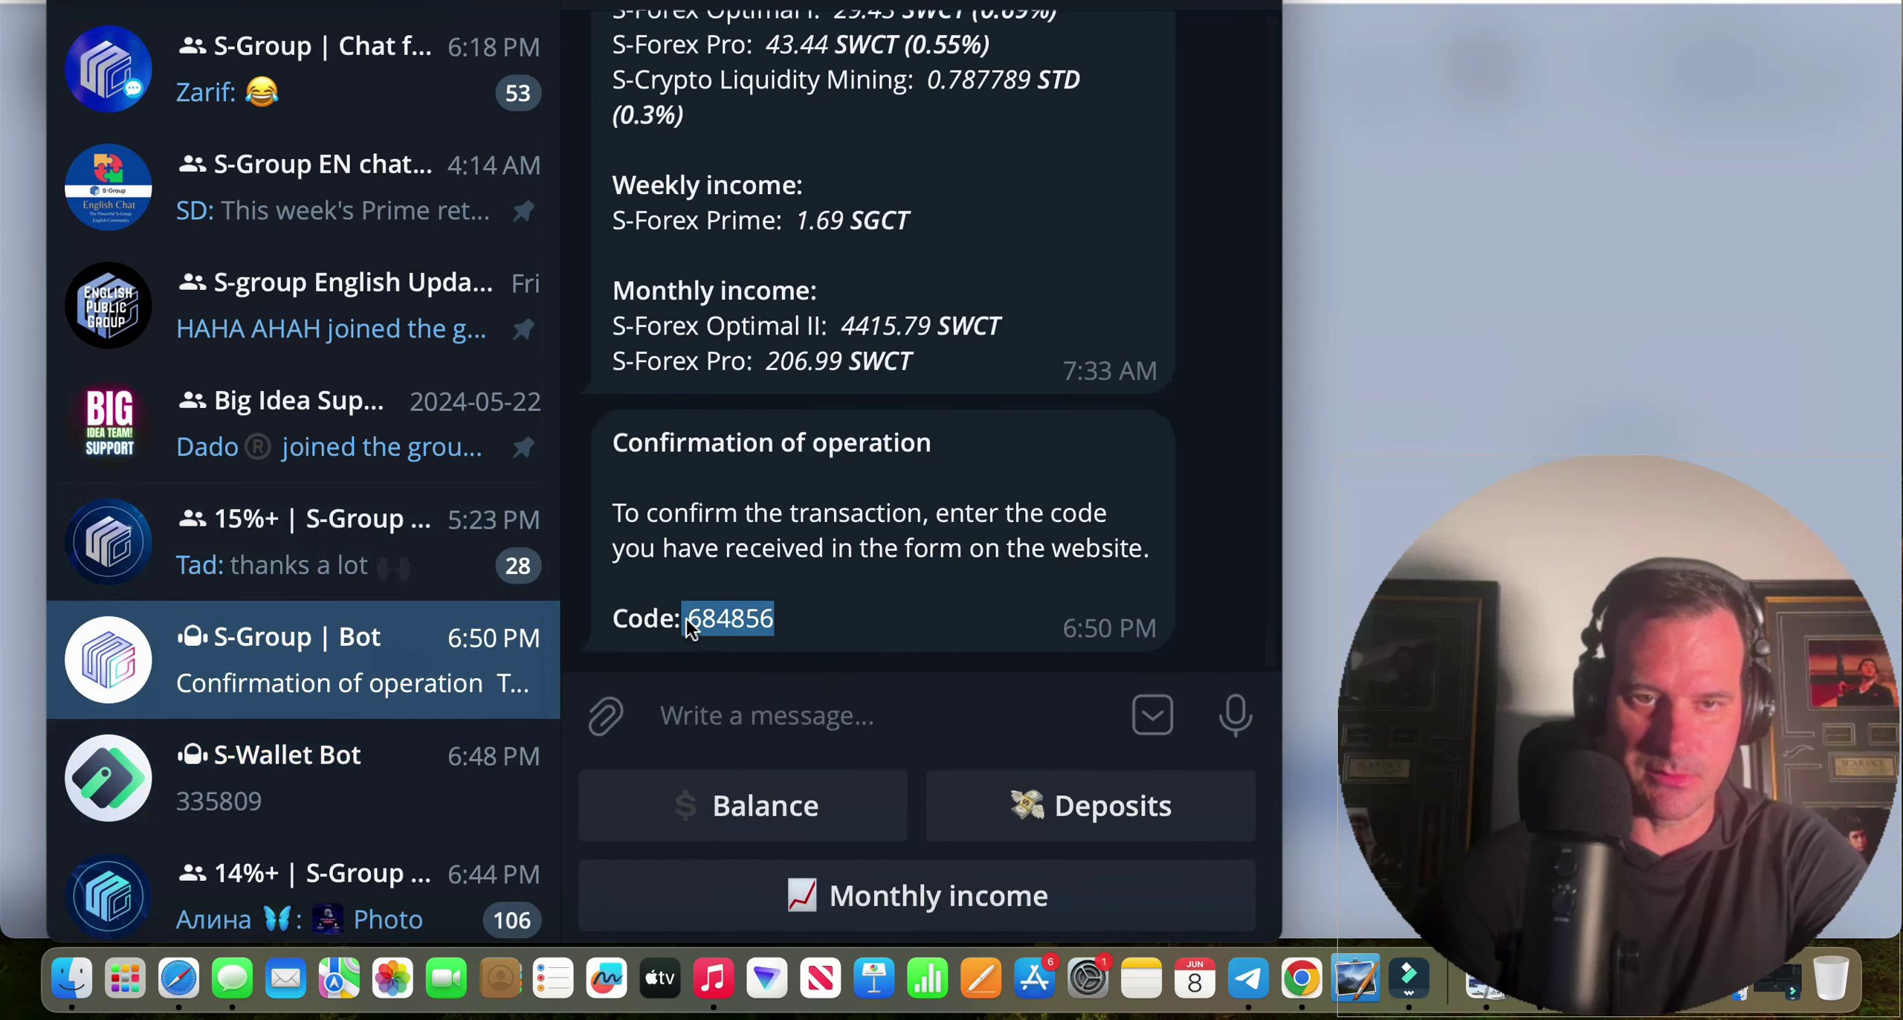
pyautogui.click(1413, 282)
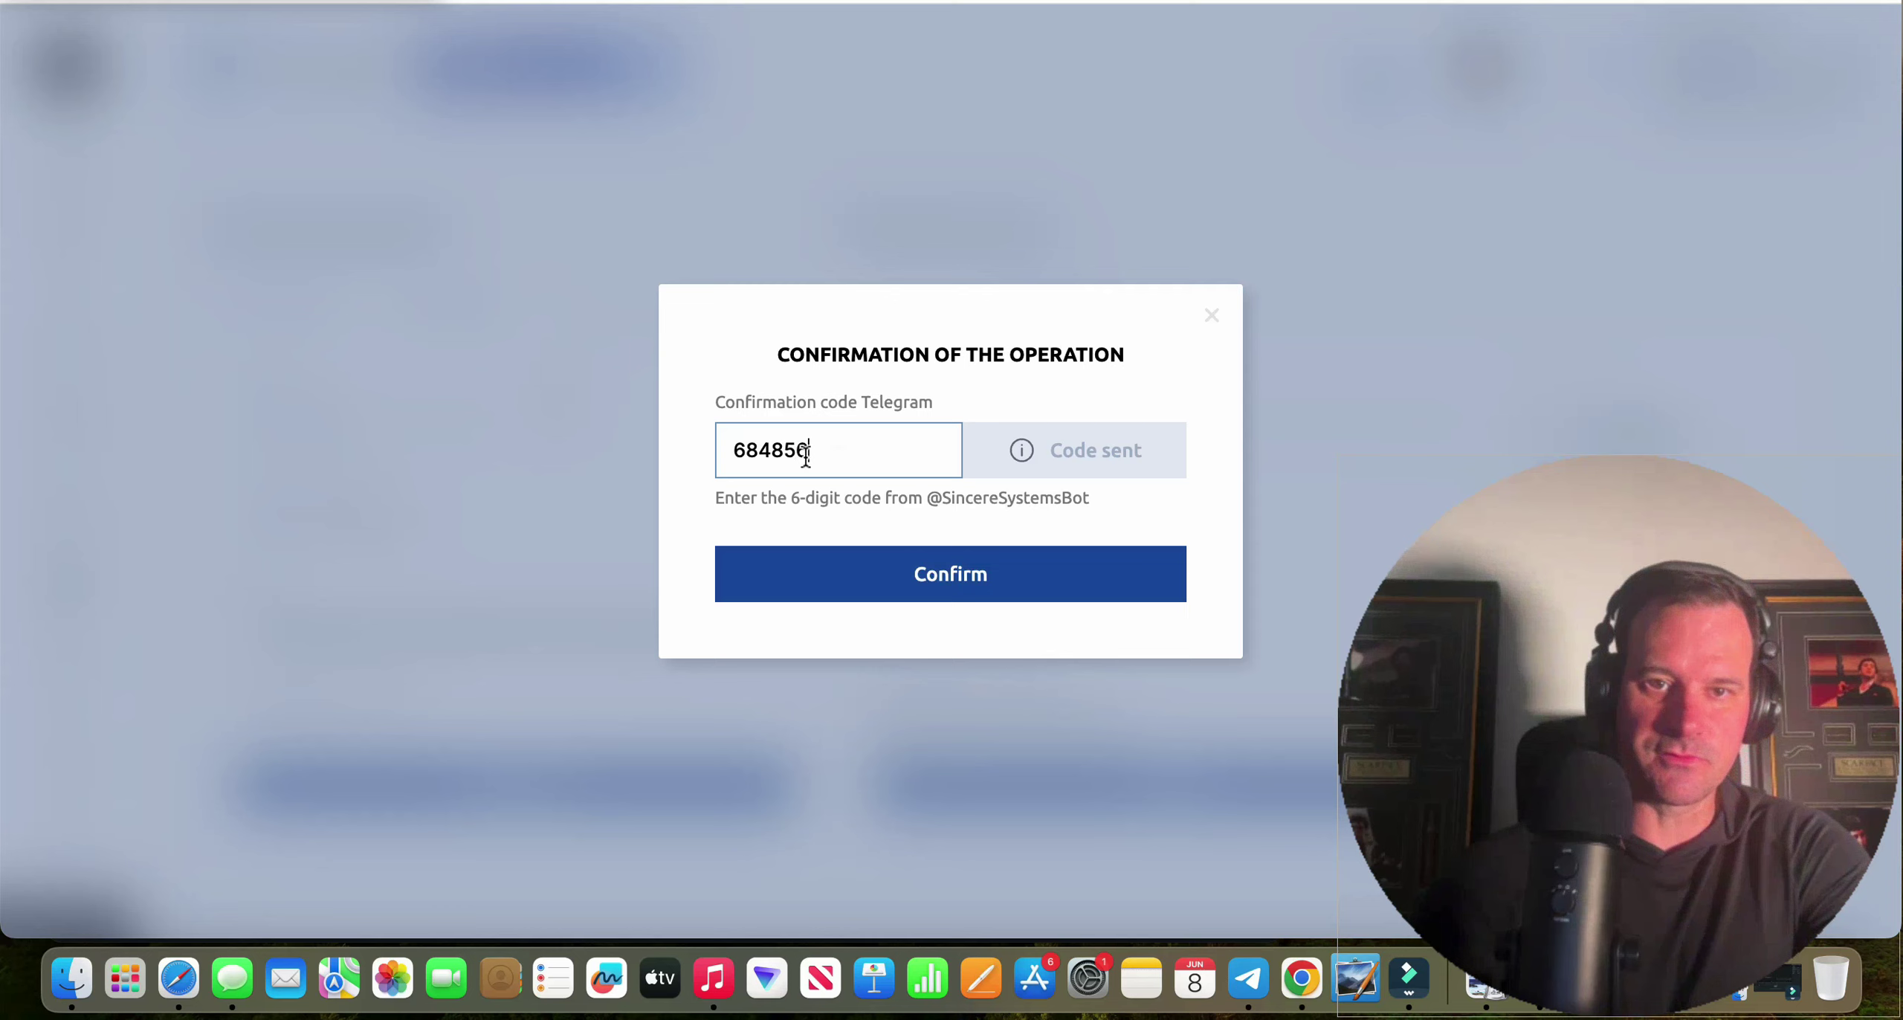
pyautogui.click(1079, 568)
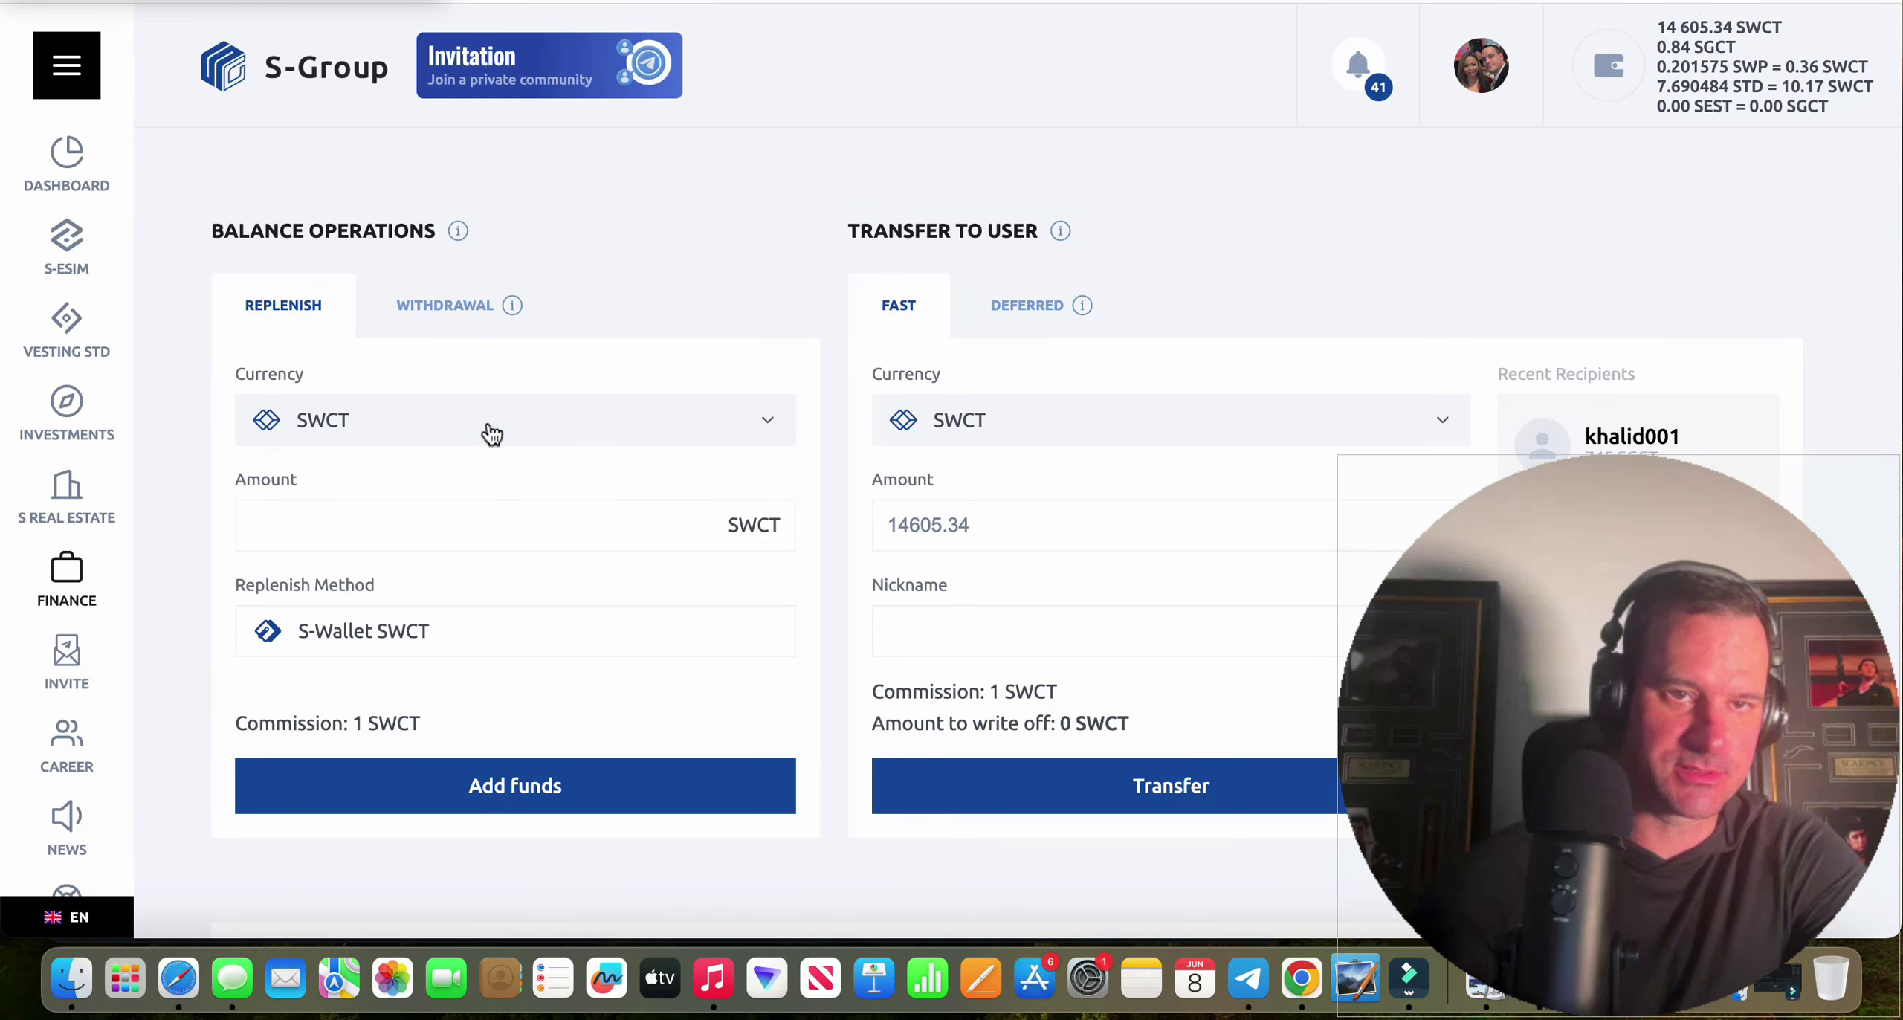
# Submit a 14604 SWCT withdrawal to the S-Wallet SWCT address.
pyautogui.click(443, 304)
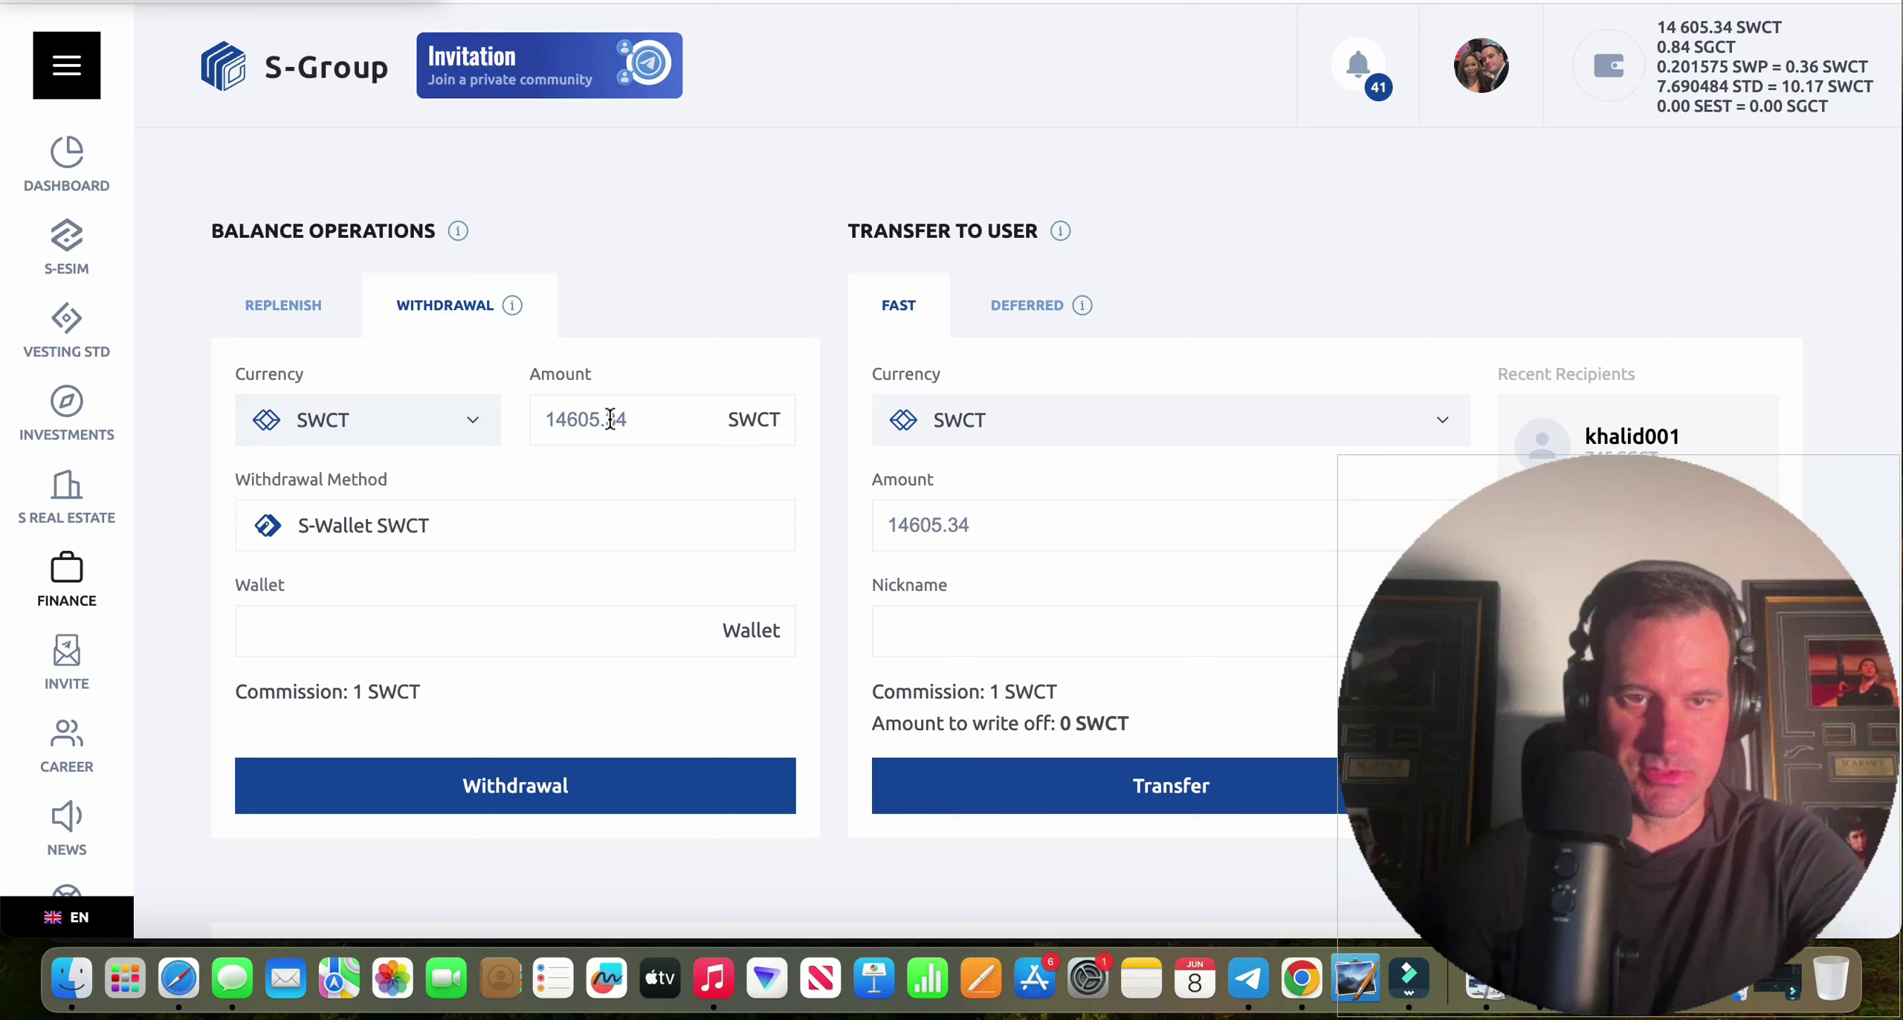
pyautogui.write('14')
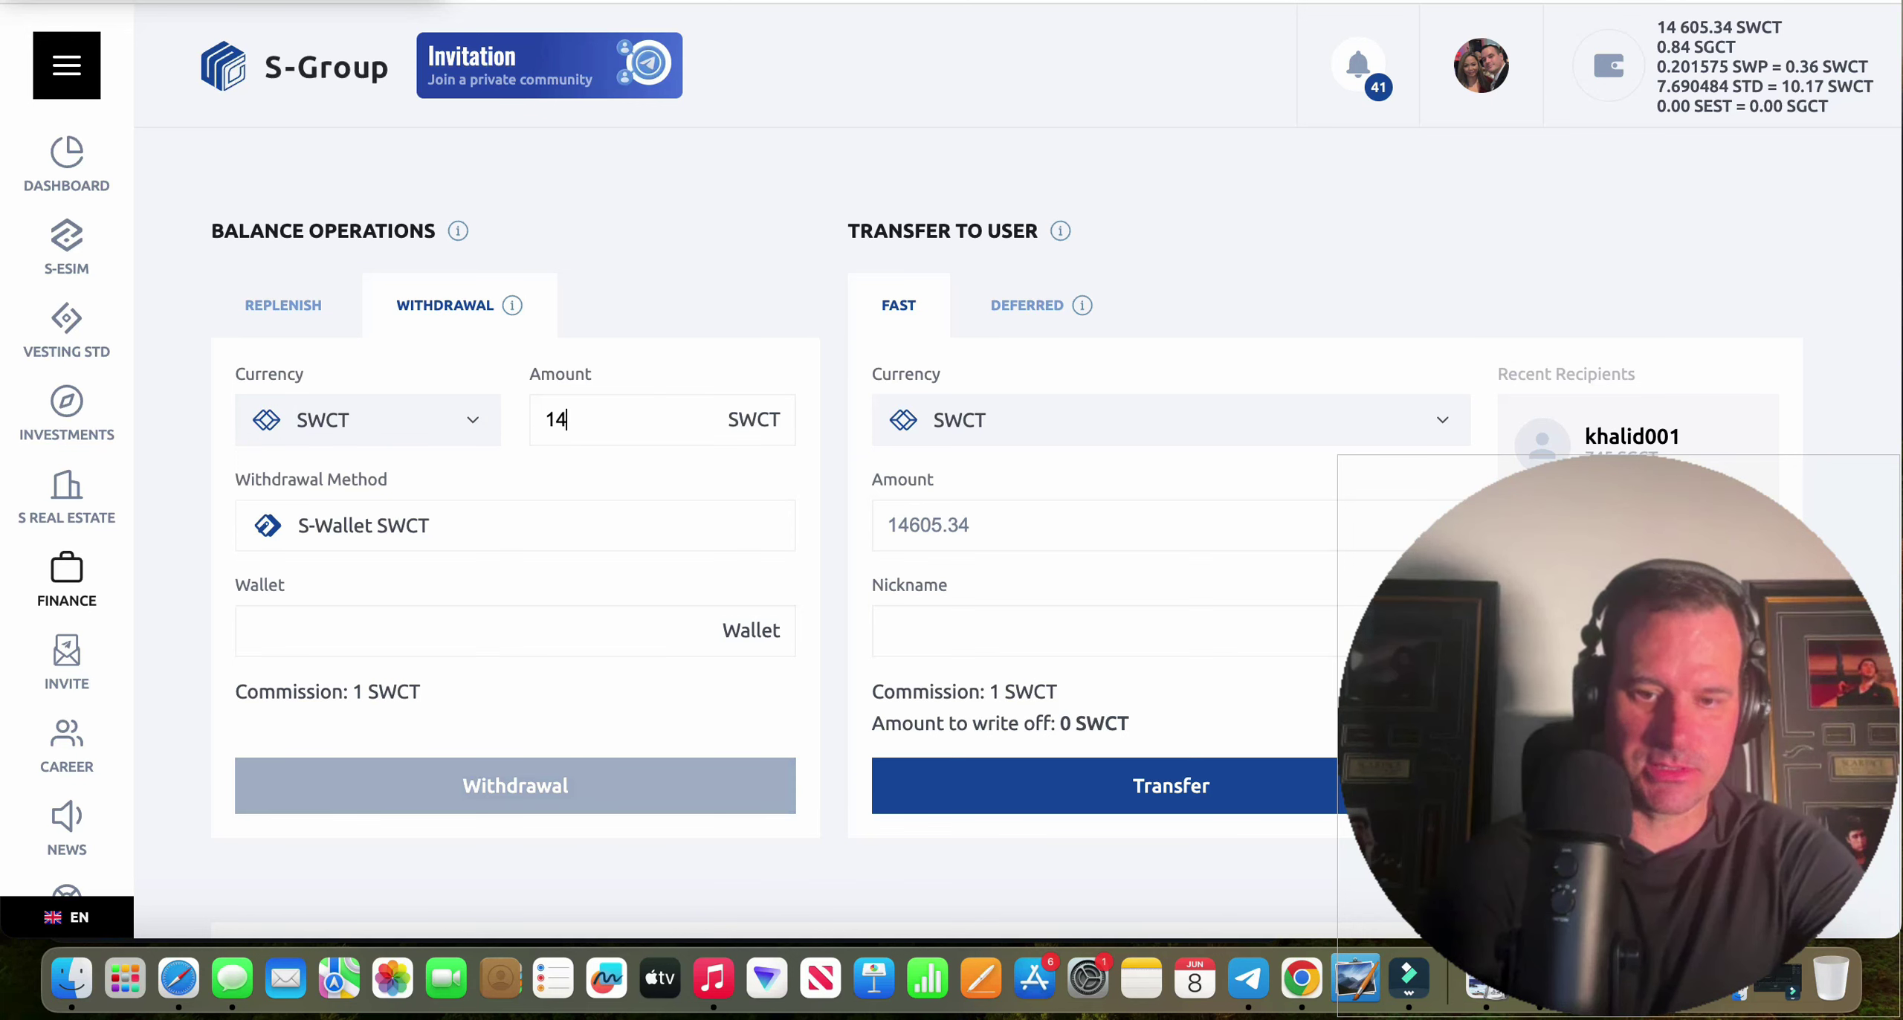
pyautogui.write('604')
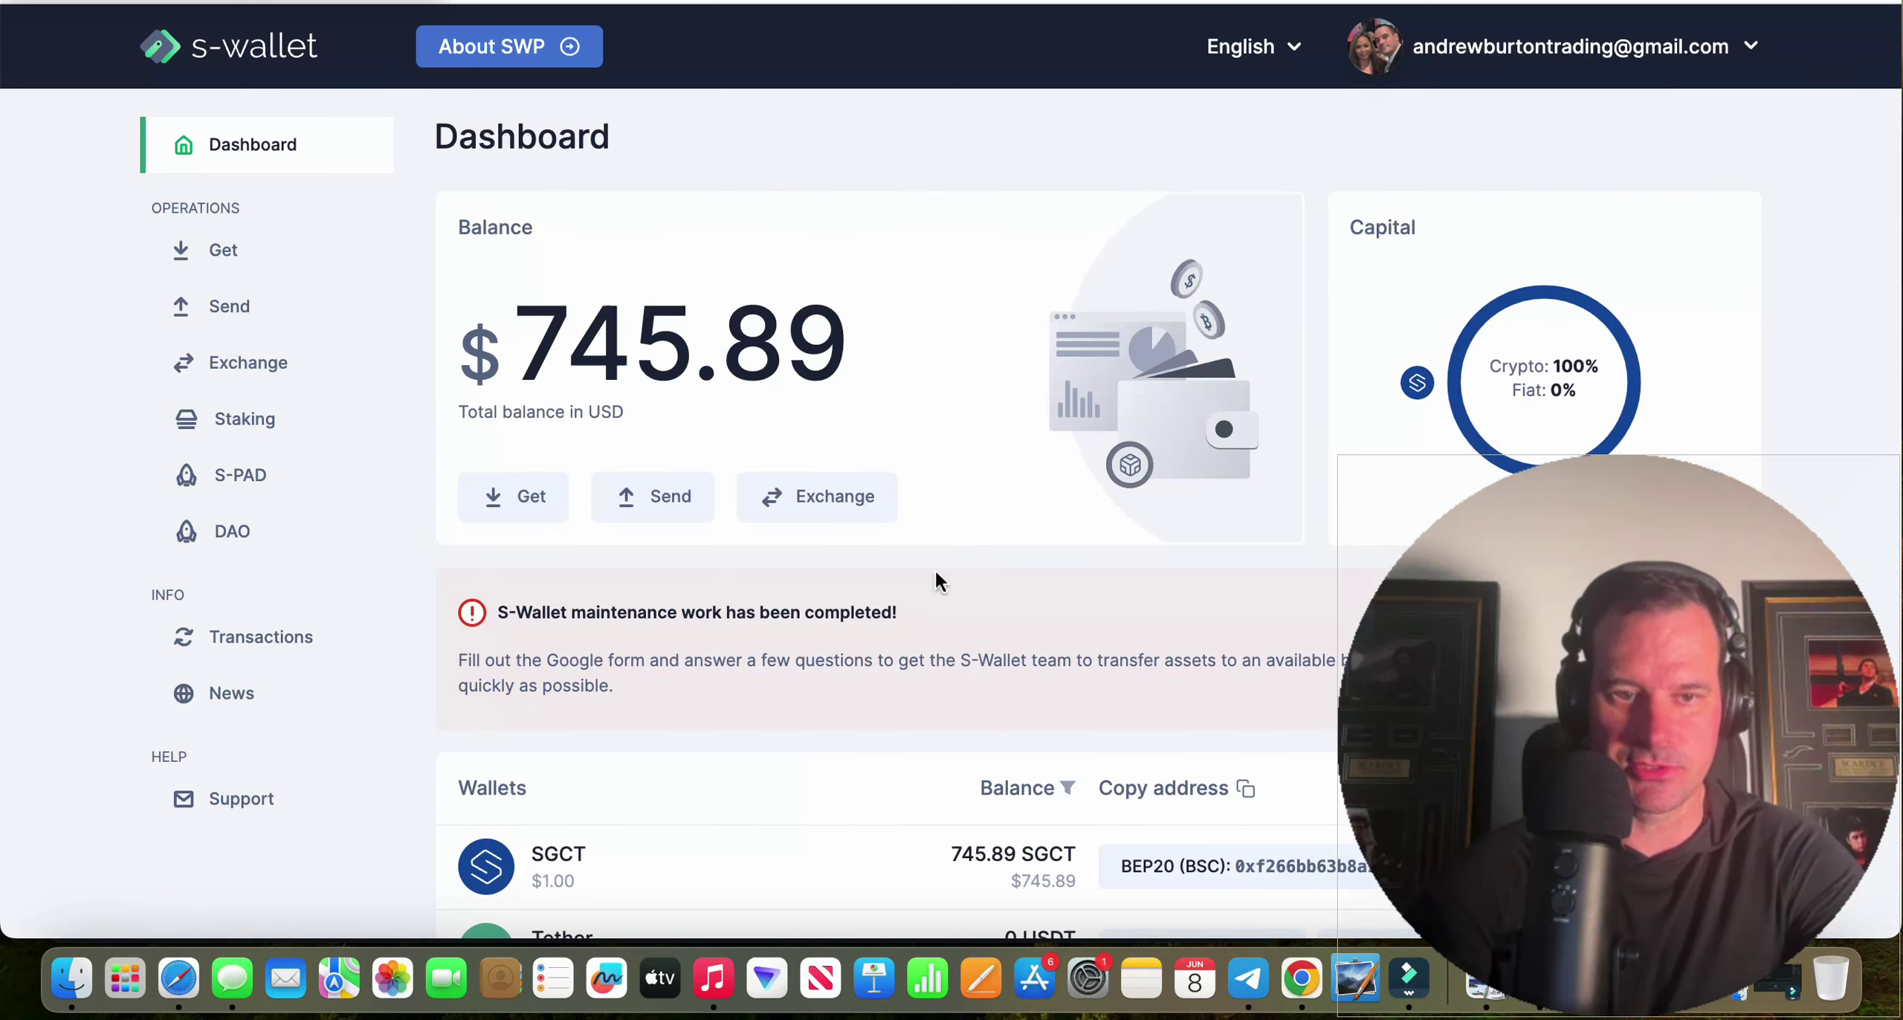
pyautogui.scroll(-5, 936, 581)
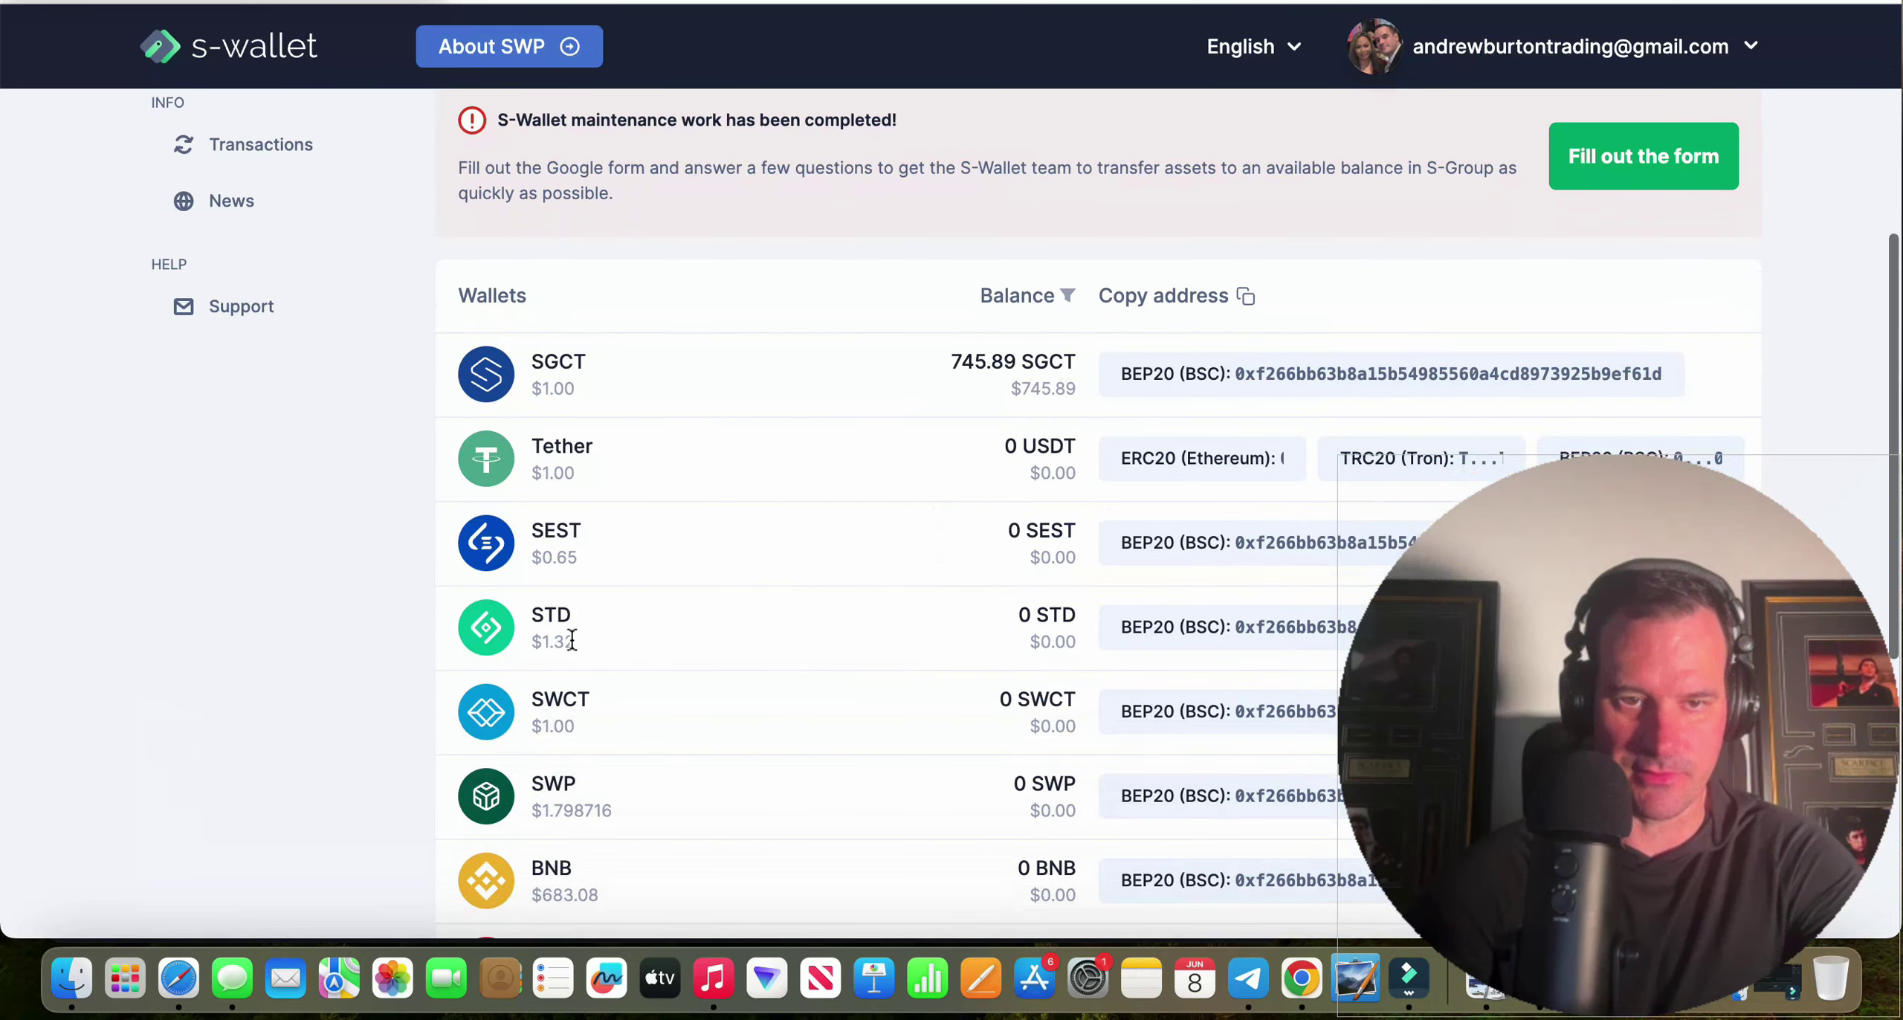
pyautogui.click(1216, 725)
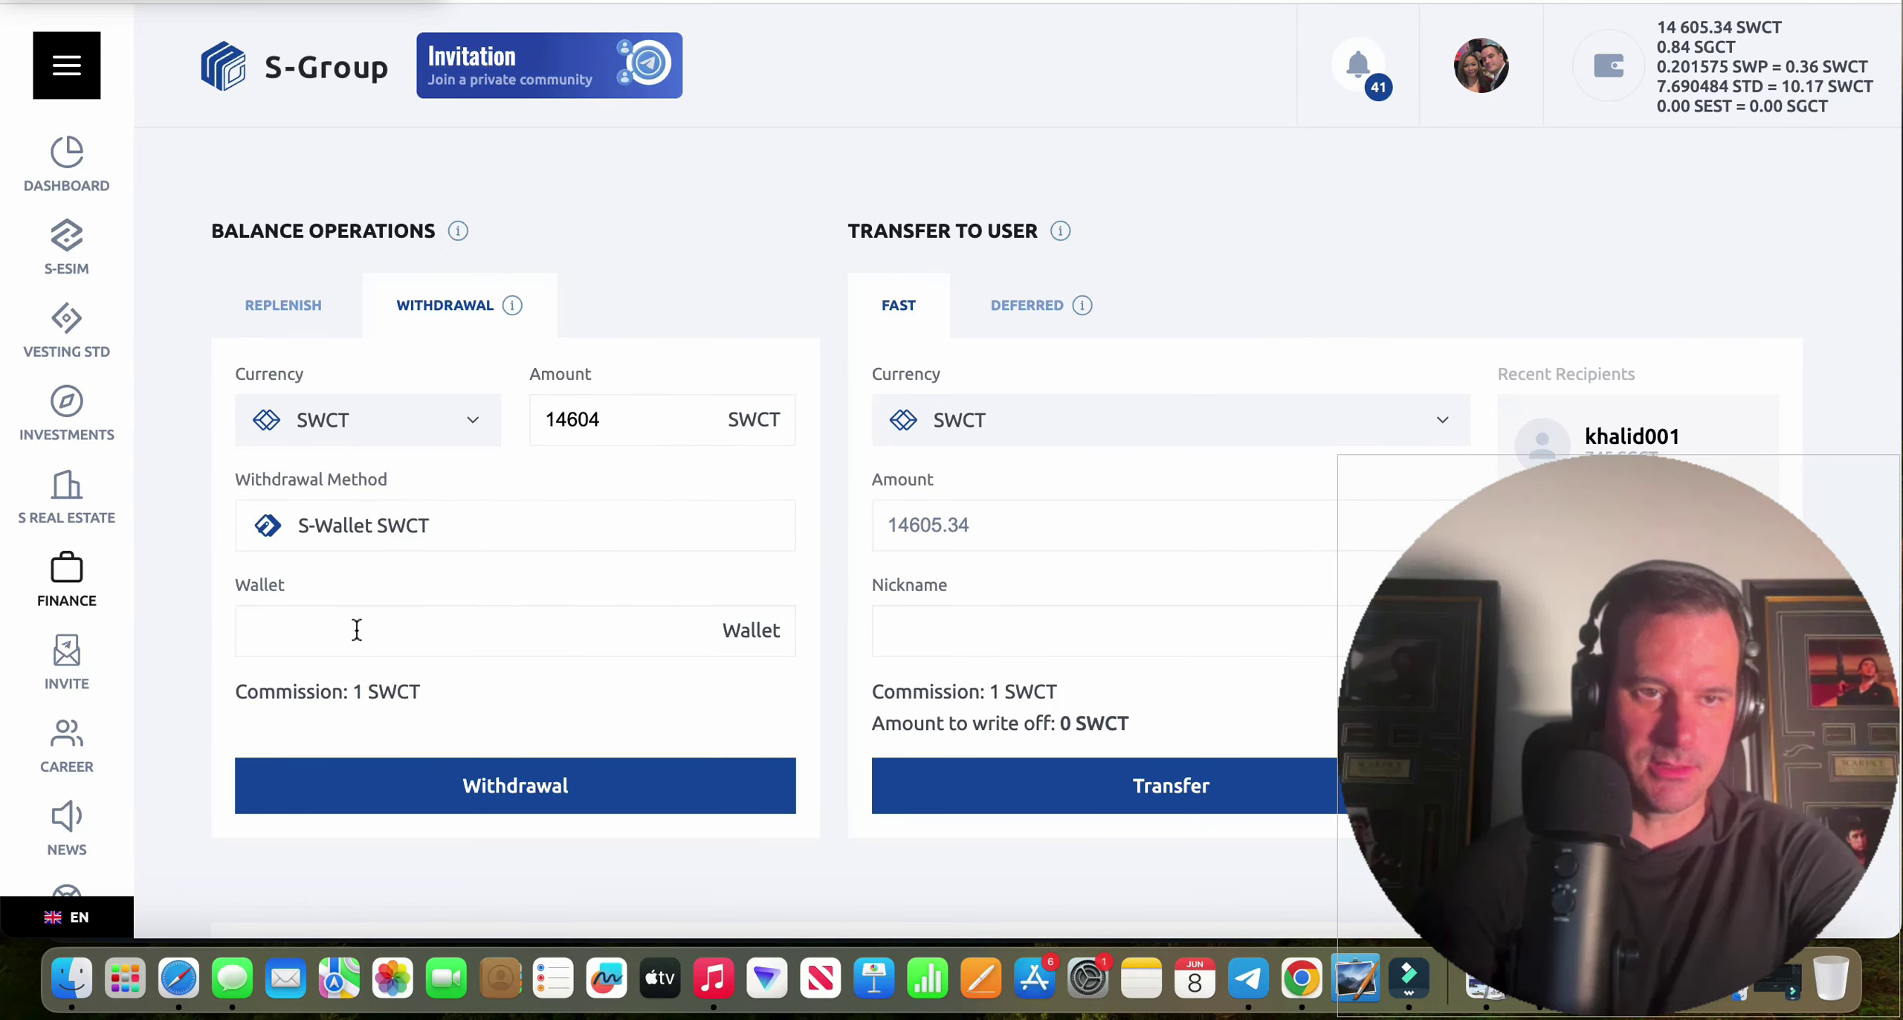
pyautogui.click(357, 630)
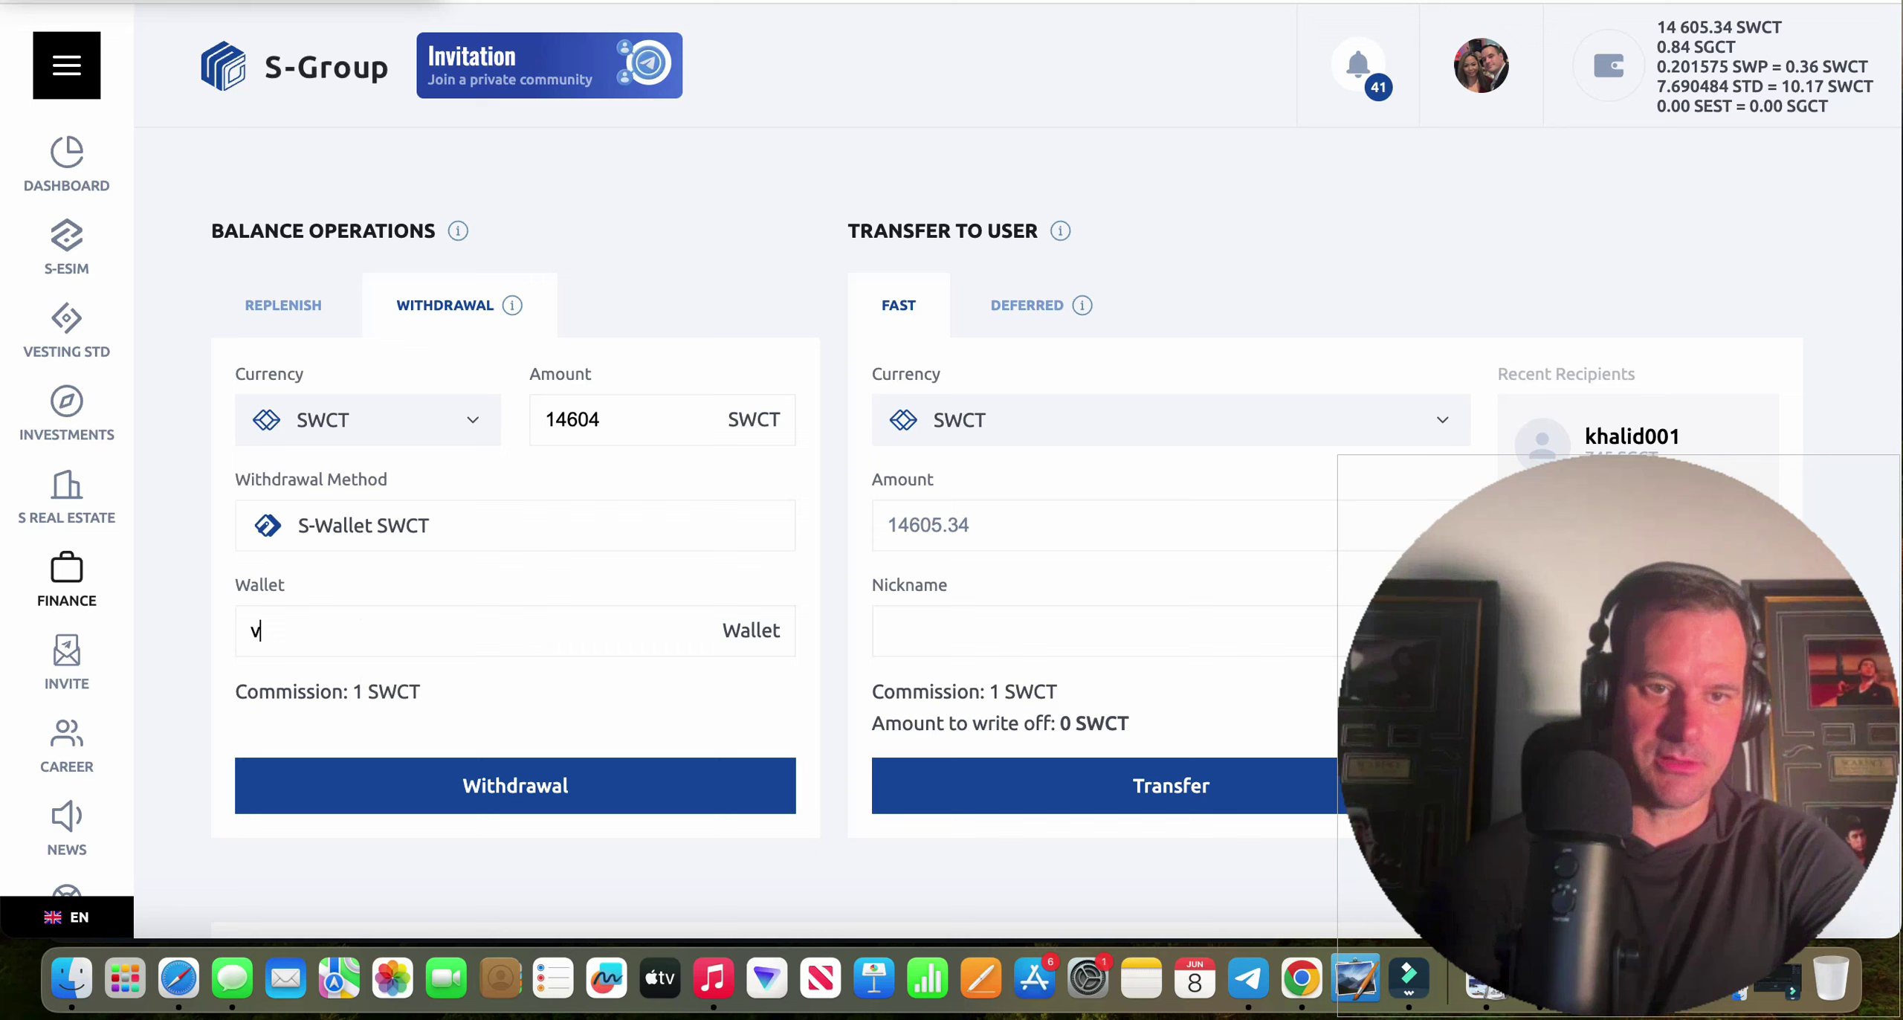
pyautogui.press('super+v')
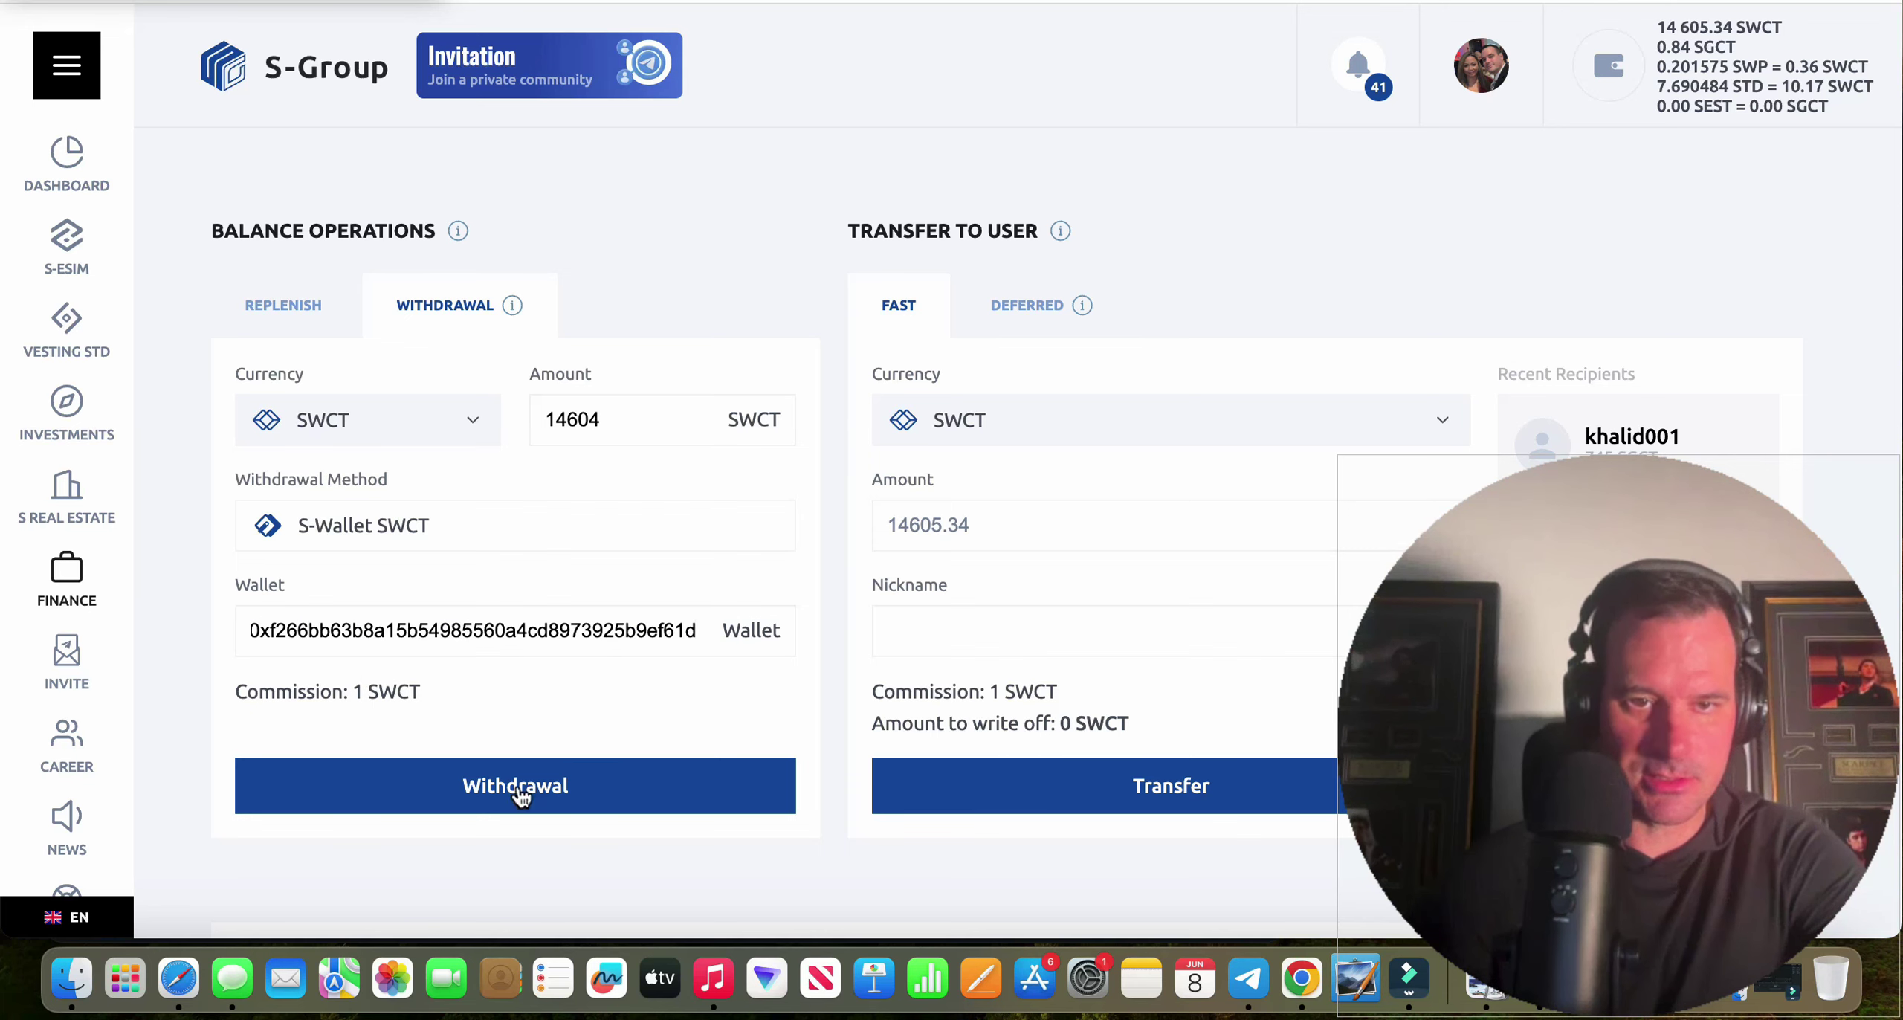
pyautogui.click(518, 782)
# Confirm the 14604 SWCT withdrawal using the code sent to Telegram.
pyautogui.click(1029, 464)
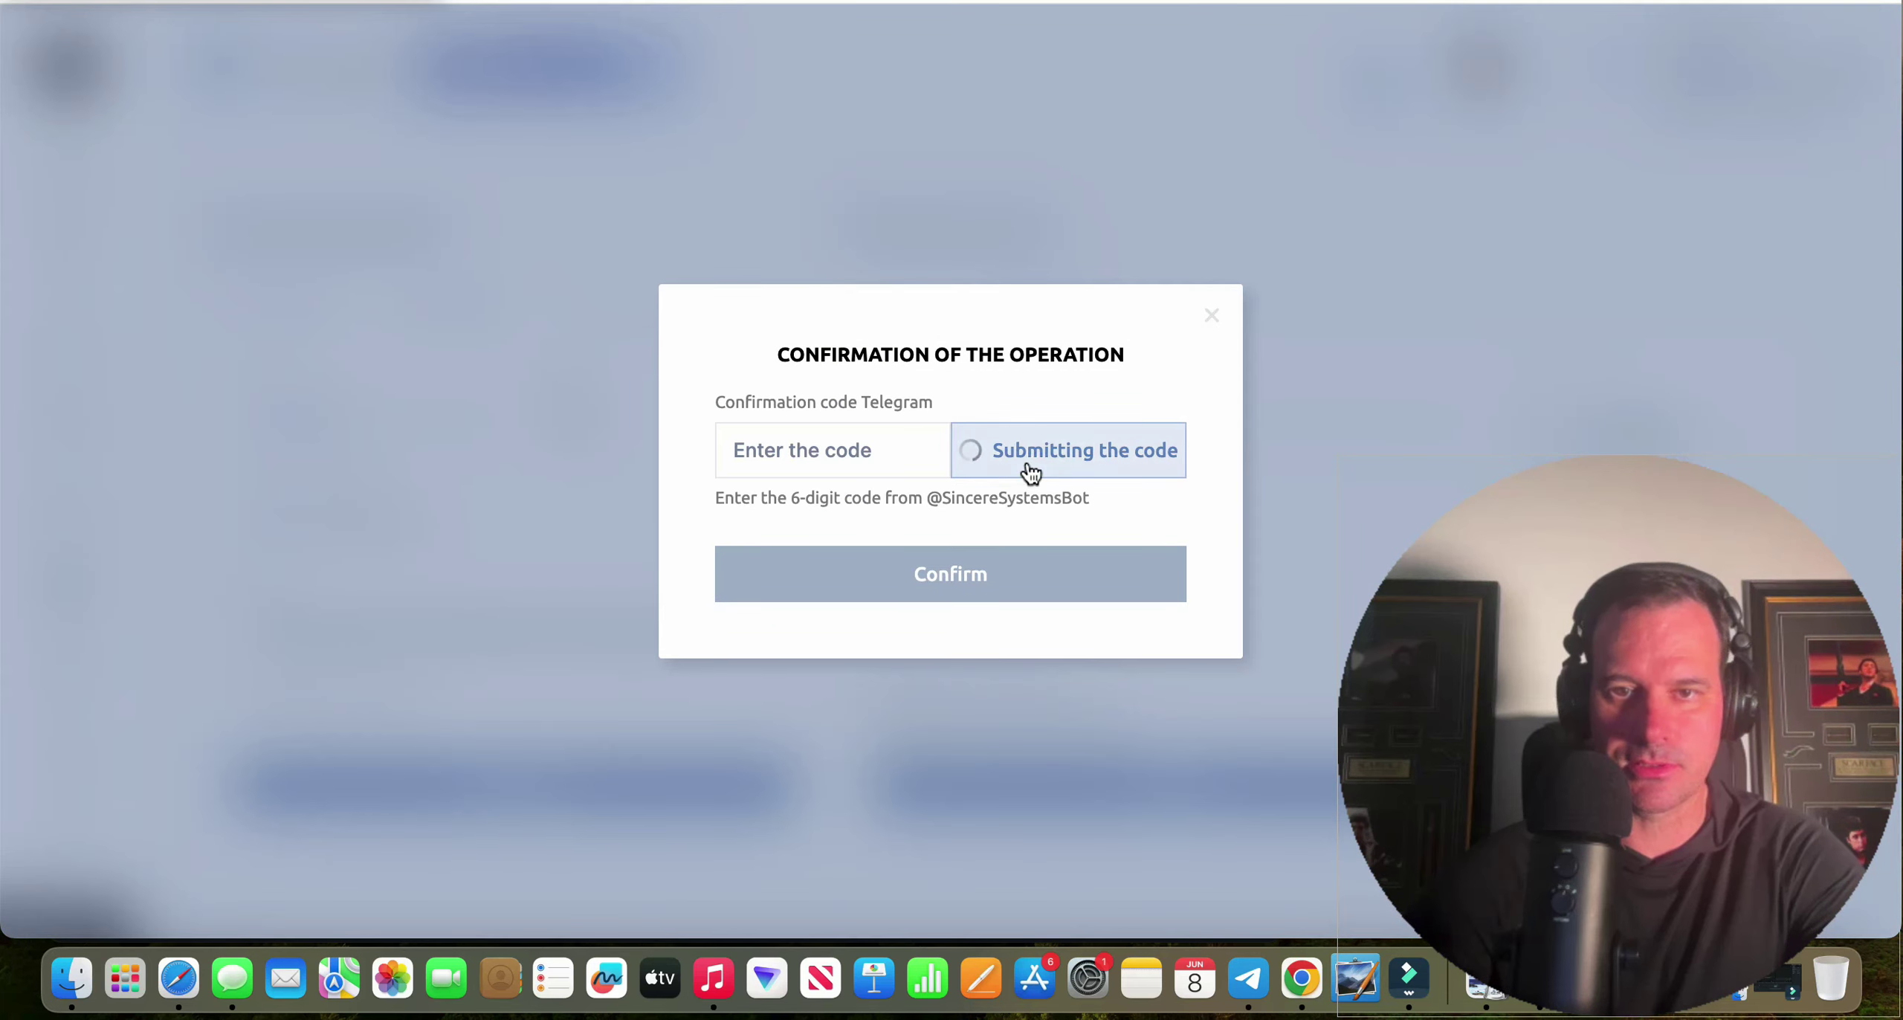
pyautogui.click(1247, 974)
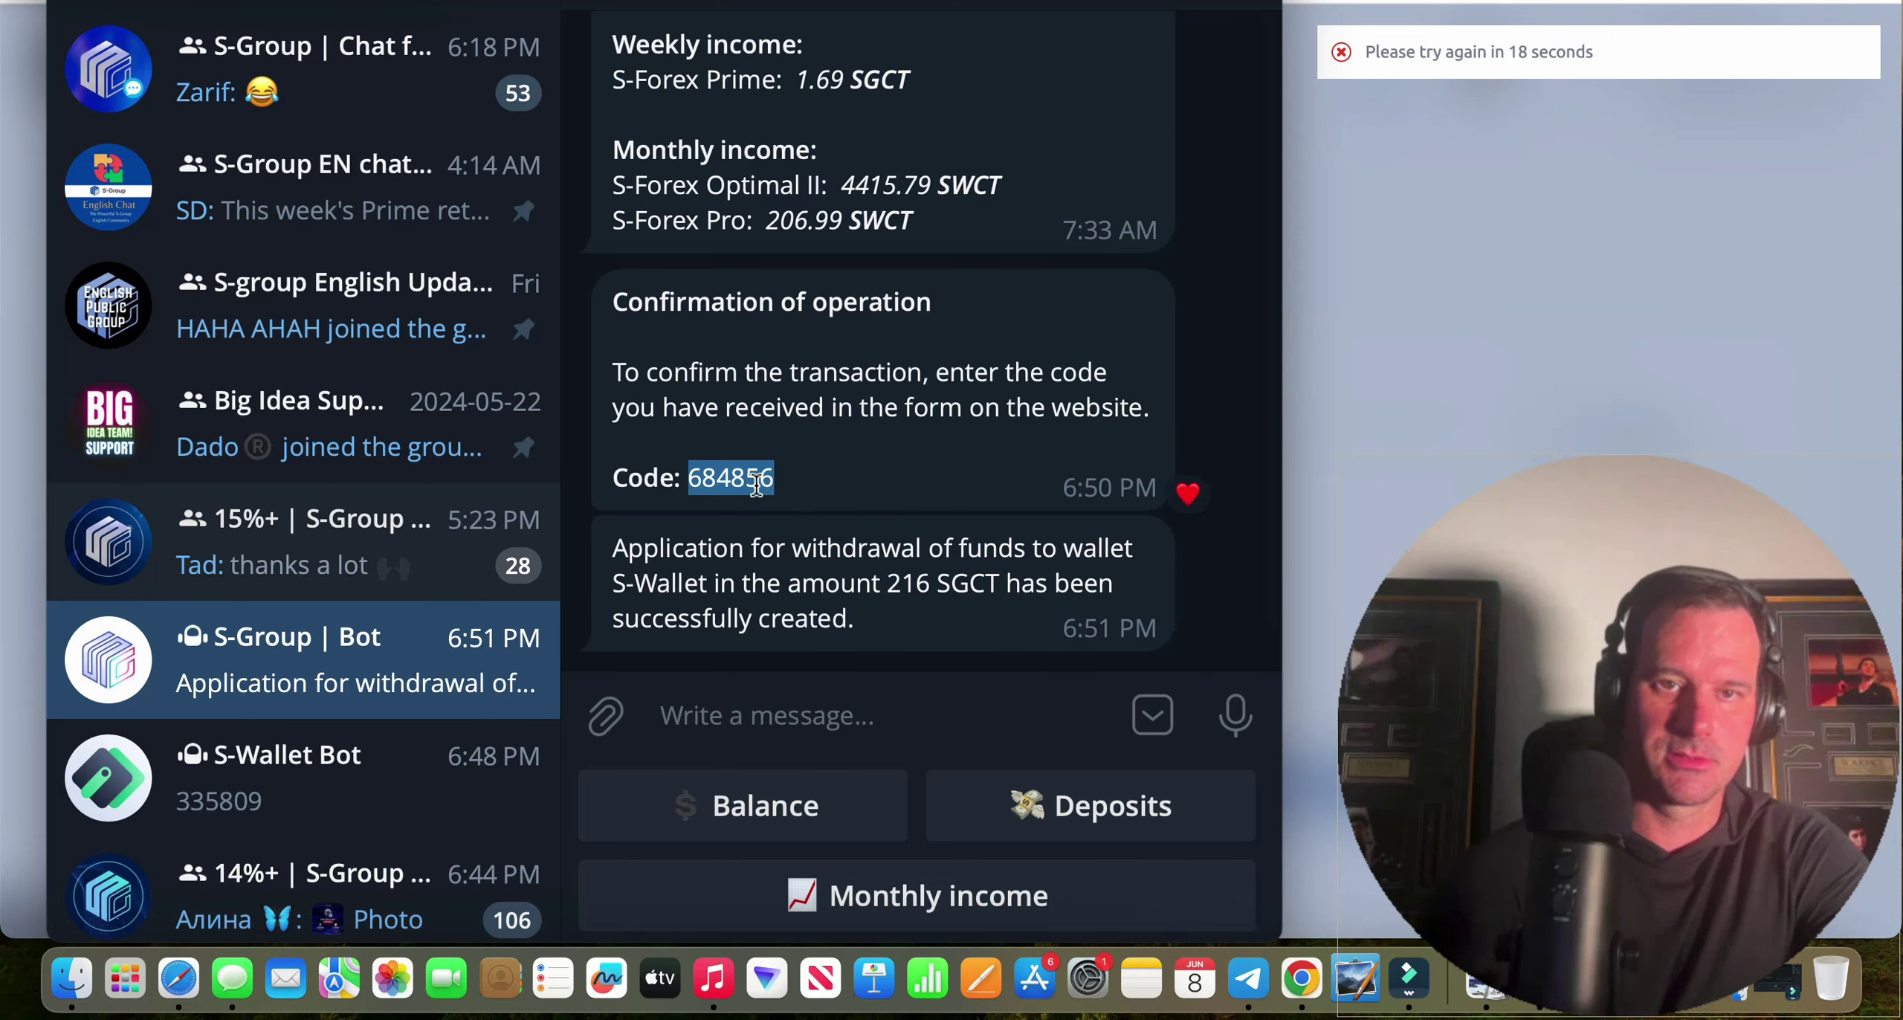
pyautogui.click(1369, 336)
pyautogui.click(765, 450)
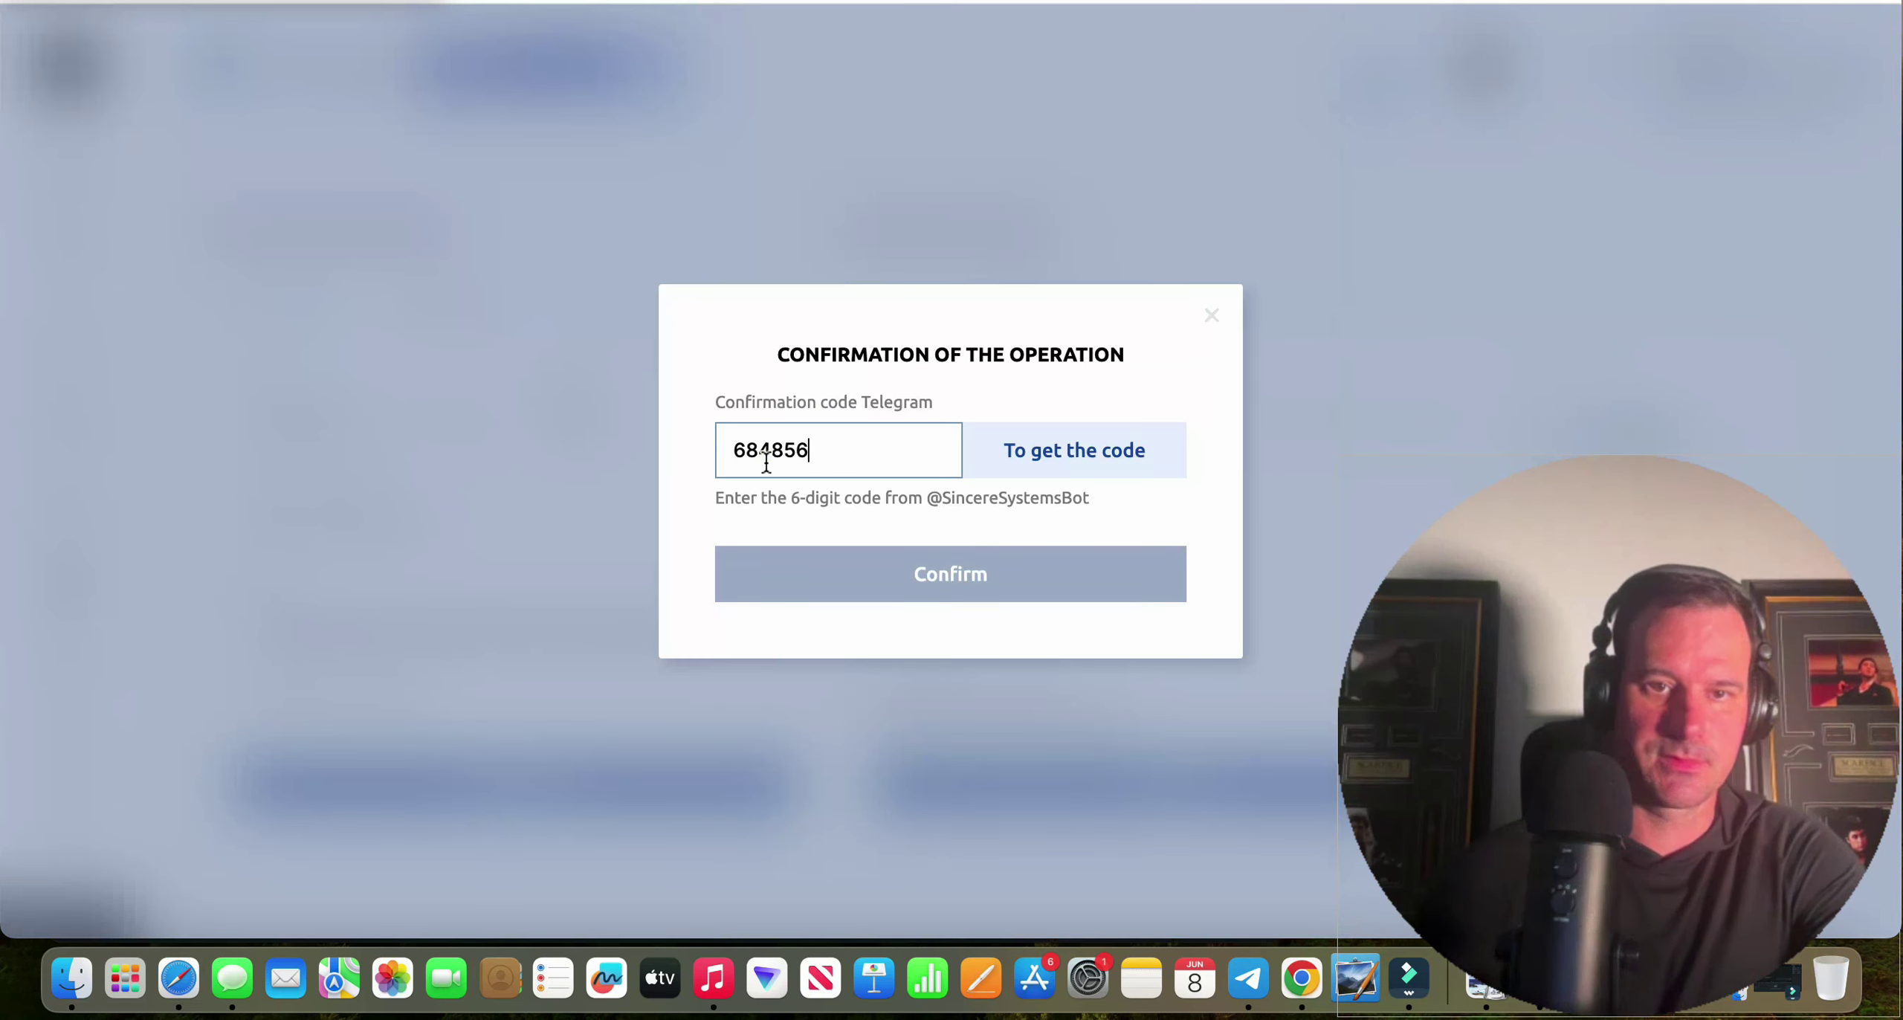
pyautogui.click(885, 577)
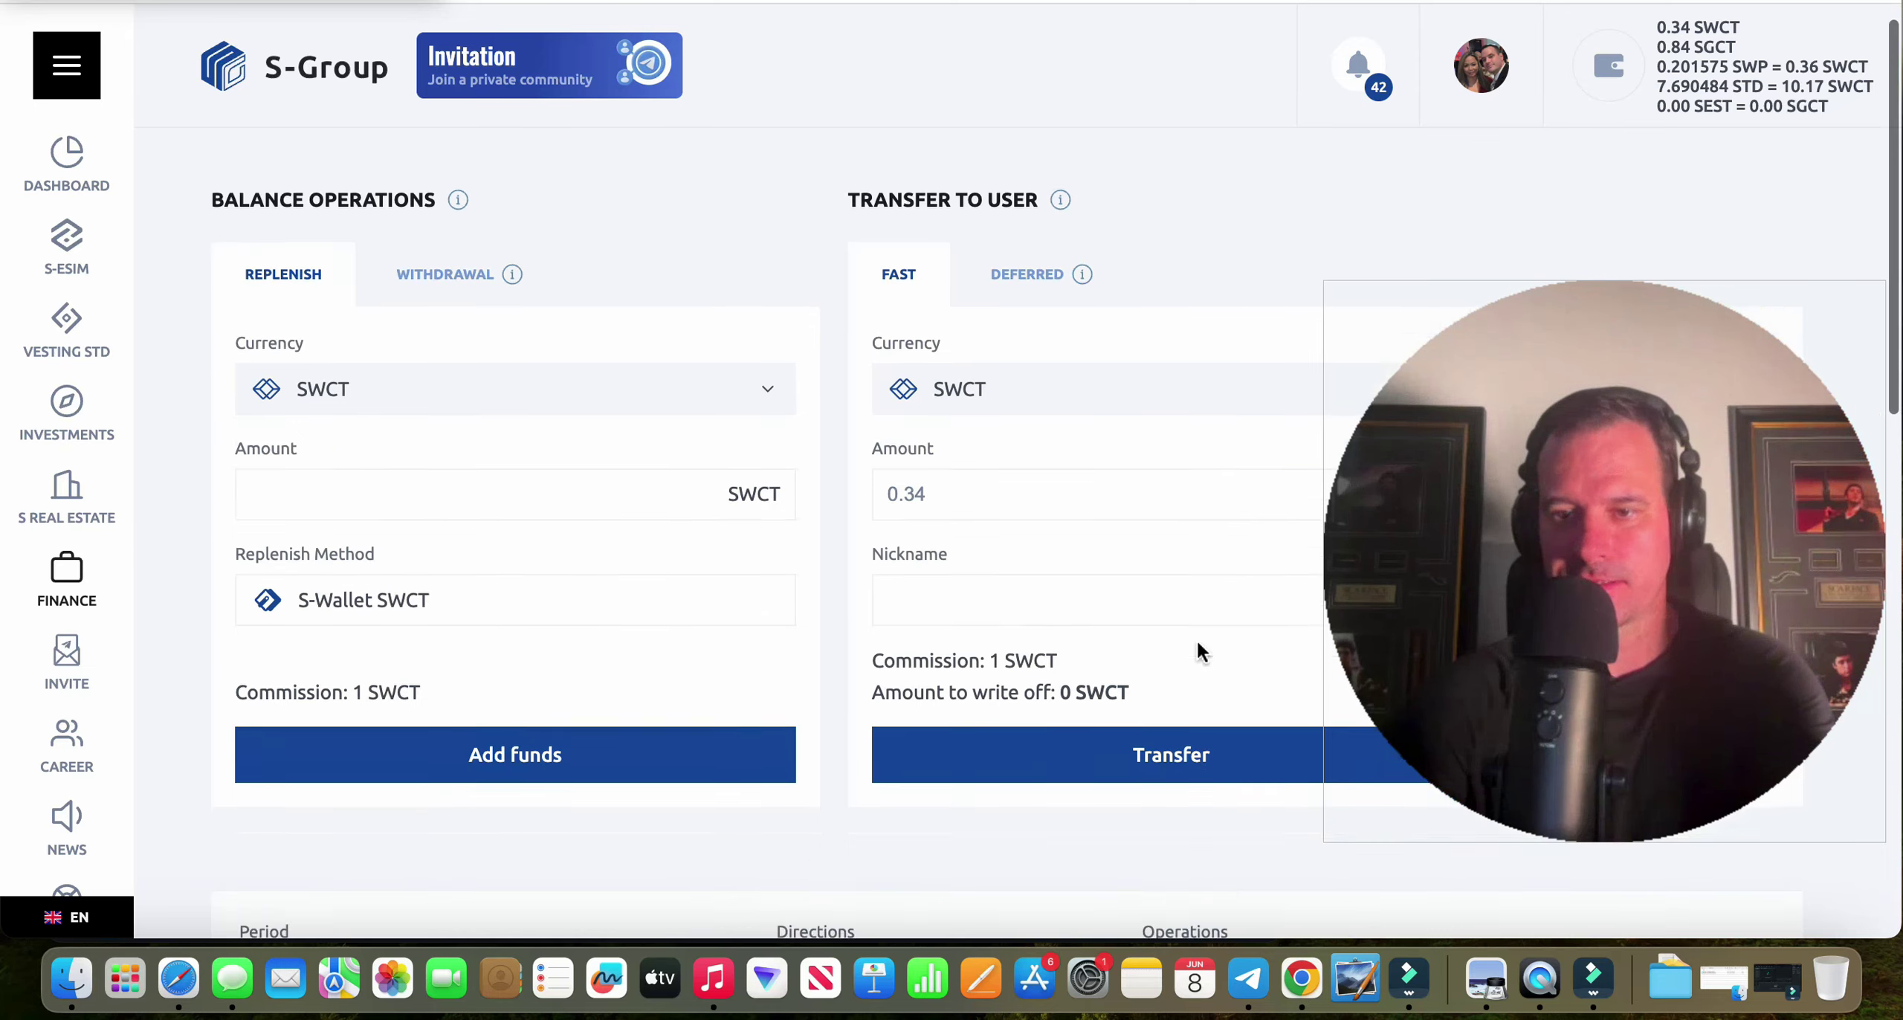
pyautogui.scroll(-3, 1199, 650)
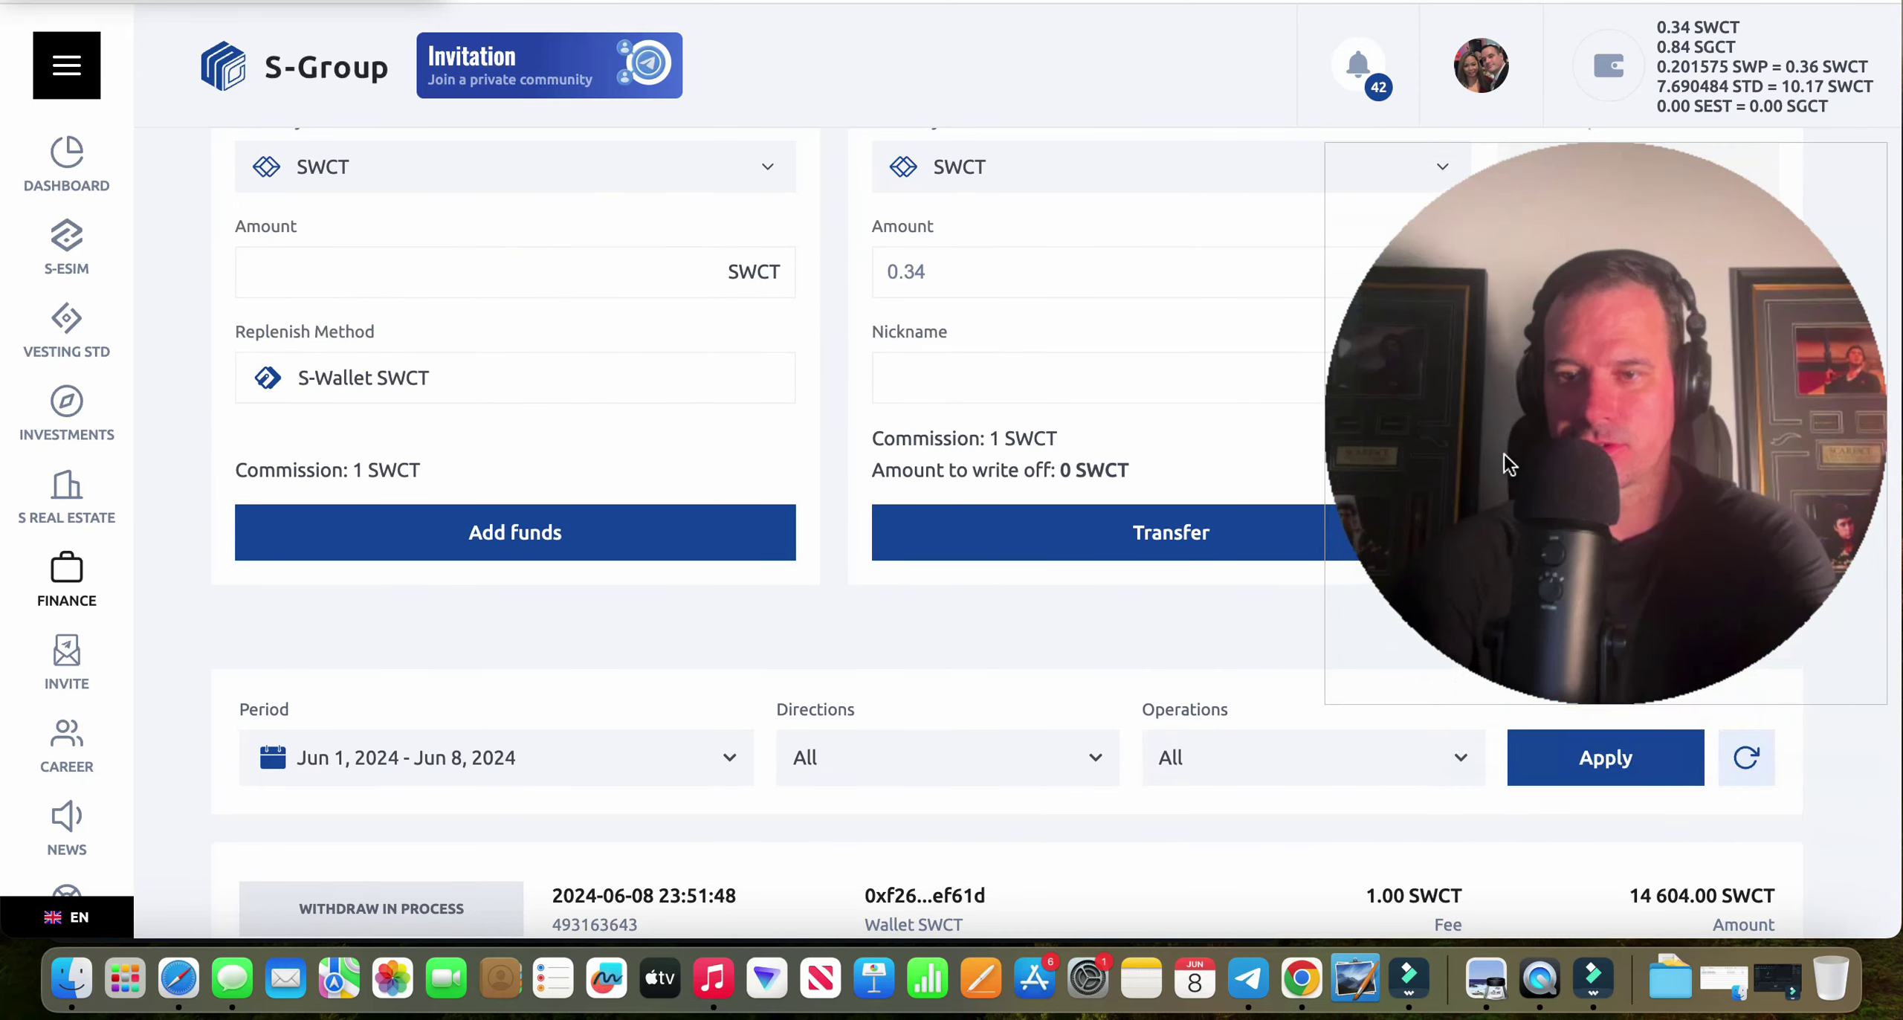
pyautogui.scroll(-2, 1172, 639)
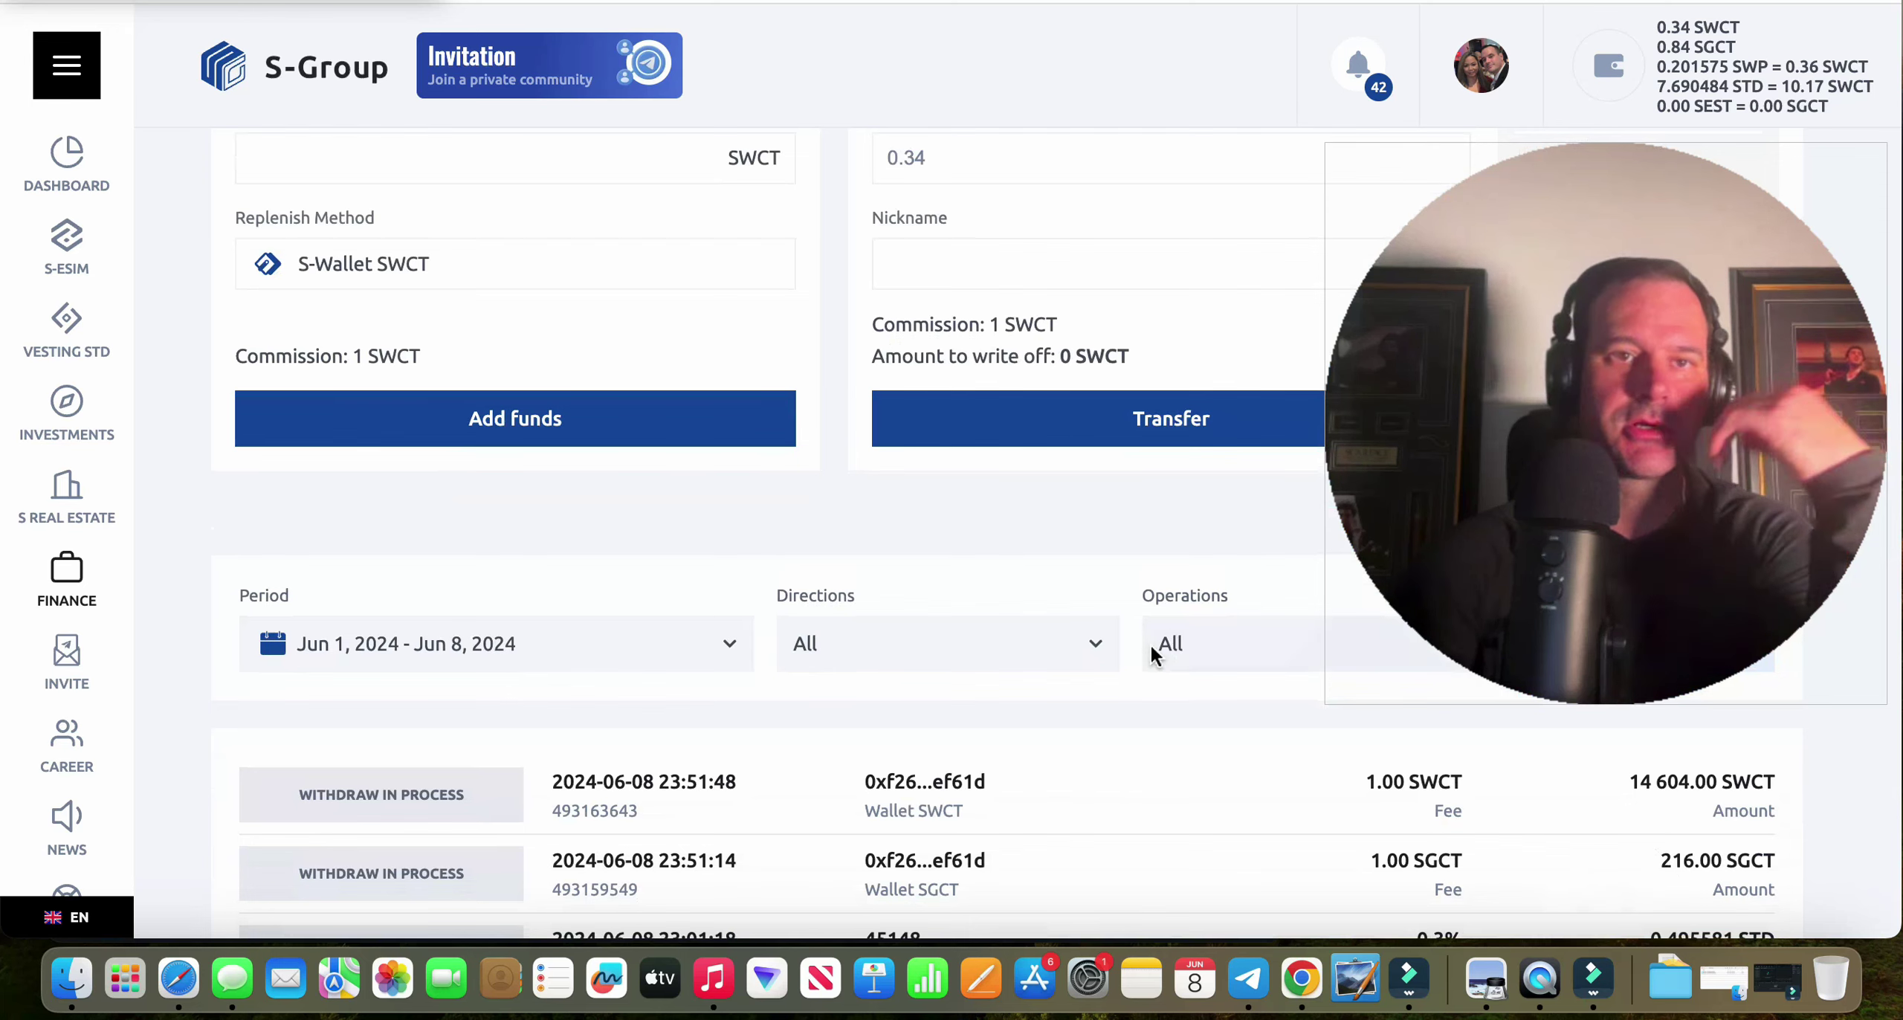
# Switch from the S-Group transaction history to the YouTube channel tab.
pyautogui.hotkey('ctrl', 'Tab')
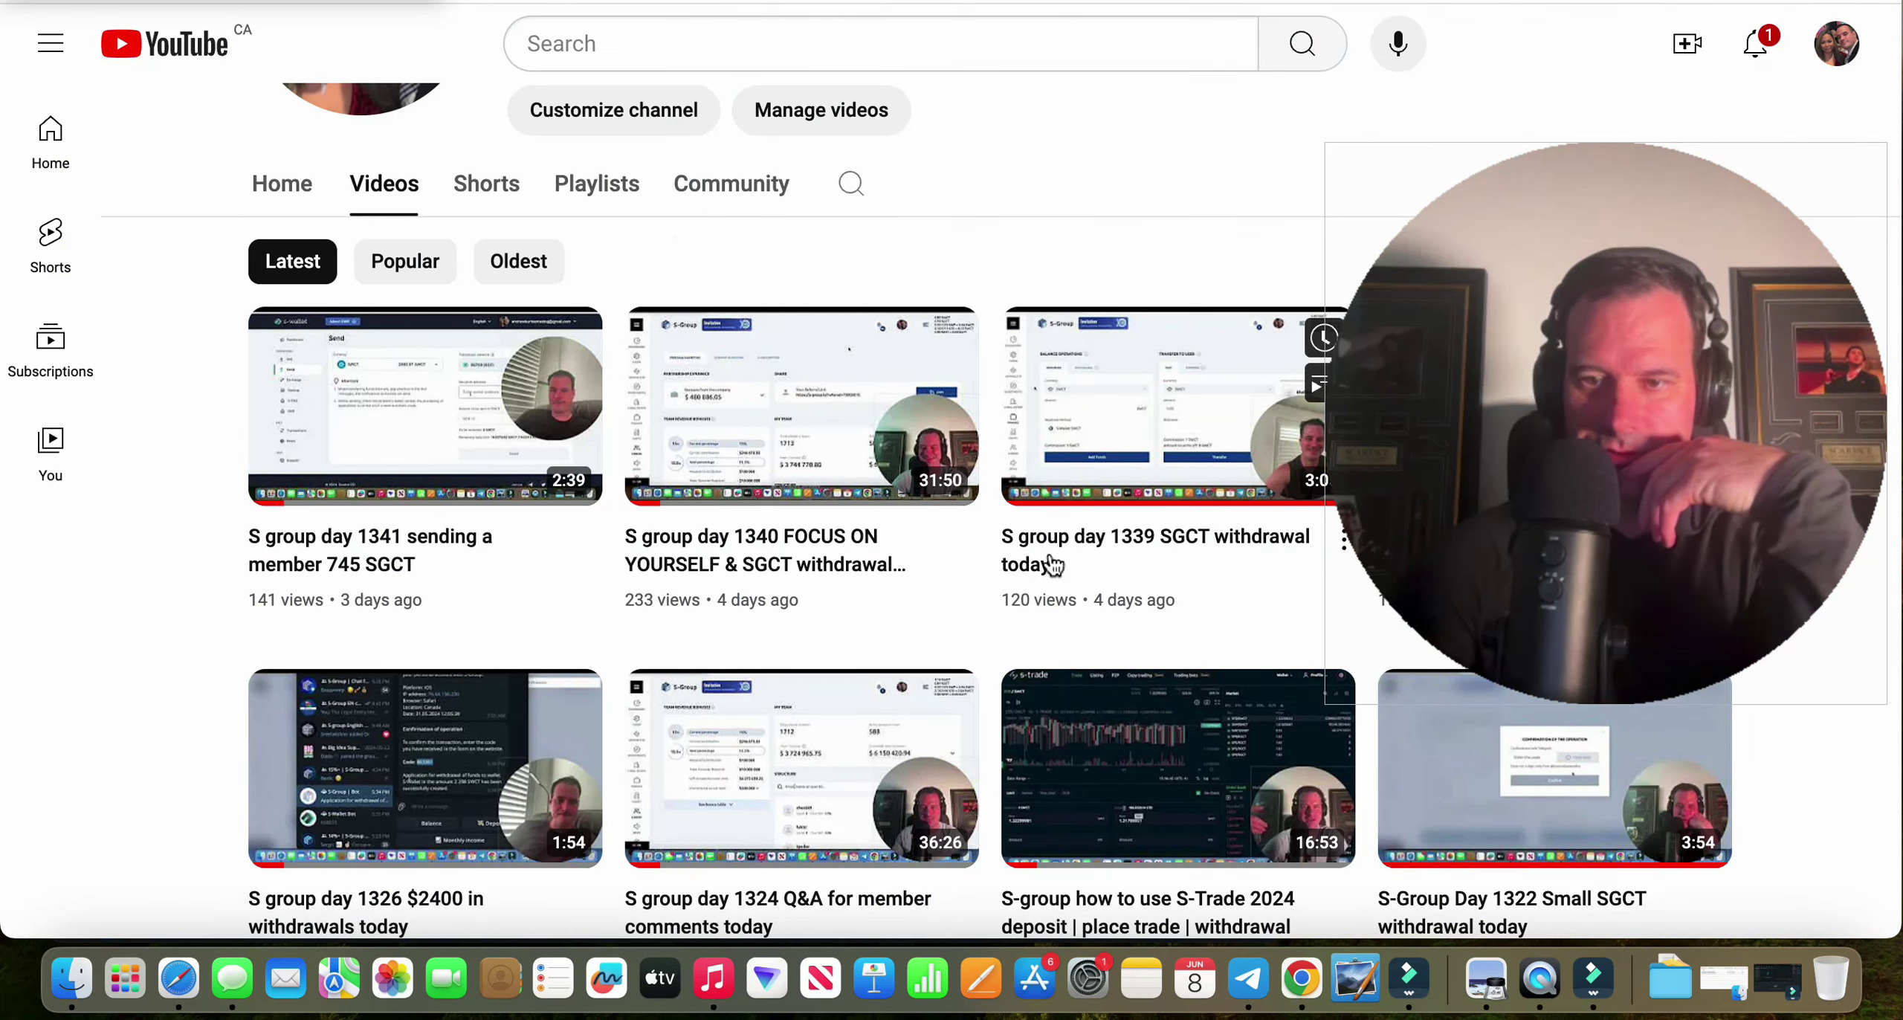
pyautogui.scroll(1, 1339, 521)
pyautogui.scroll(3, 1050, 560)
pyautogui.scroll(-5, 1050, 564)
pyautogui.scroll(-3, 1051, 564)
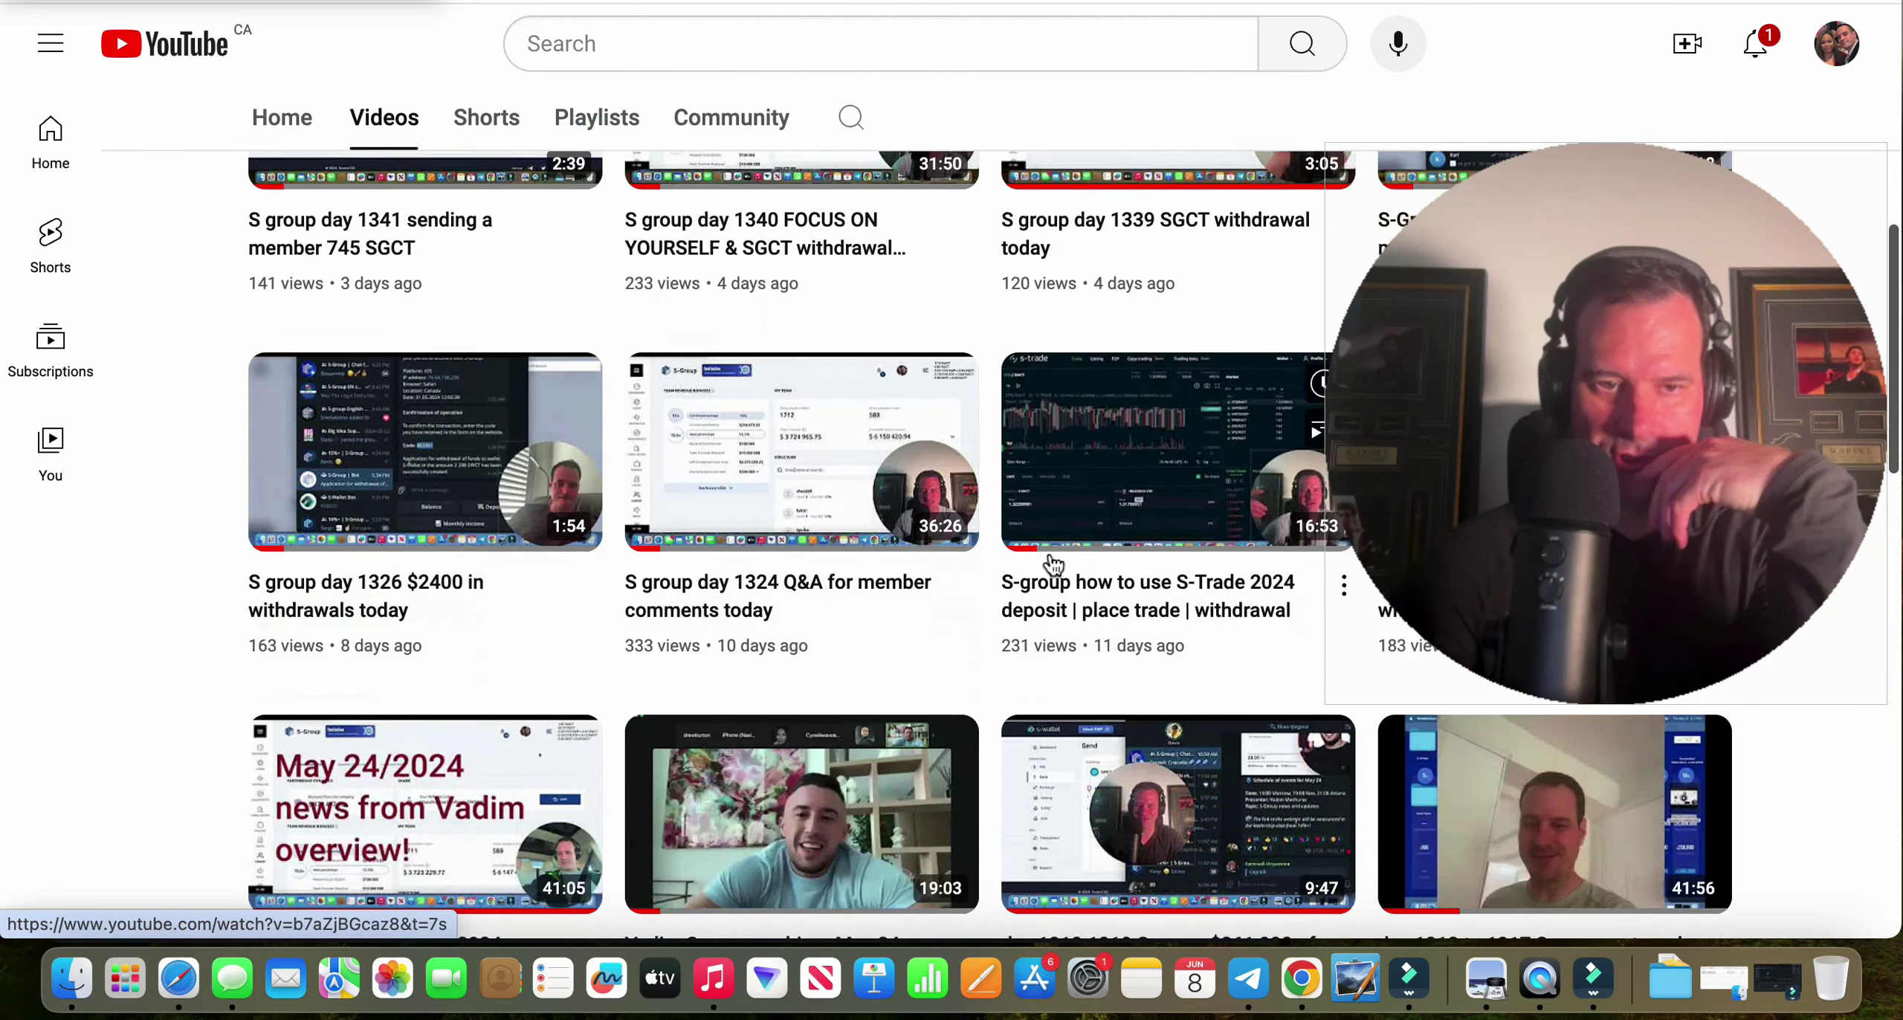
pyautogui.scroll(-2, 1050, 565)
pyautogui.scroll(-1, 447, 752)
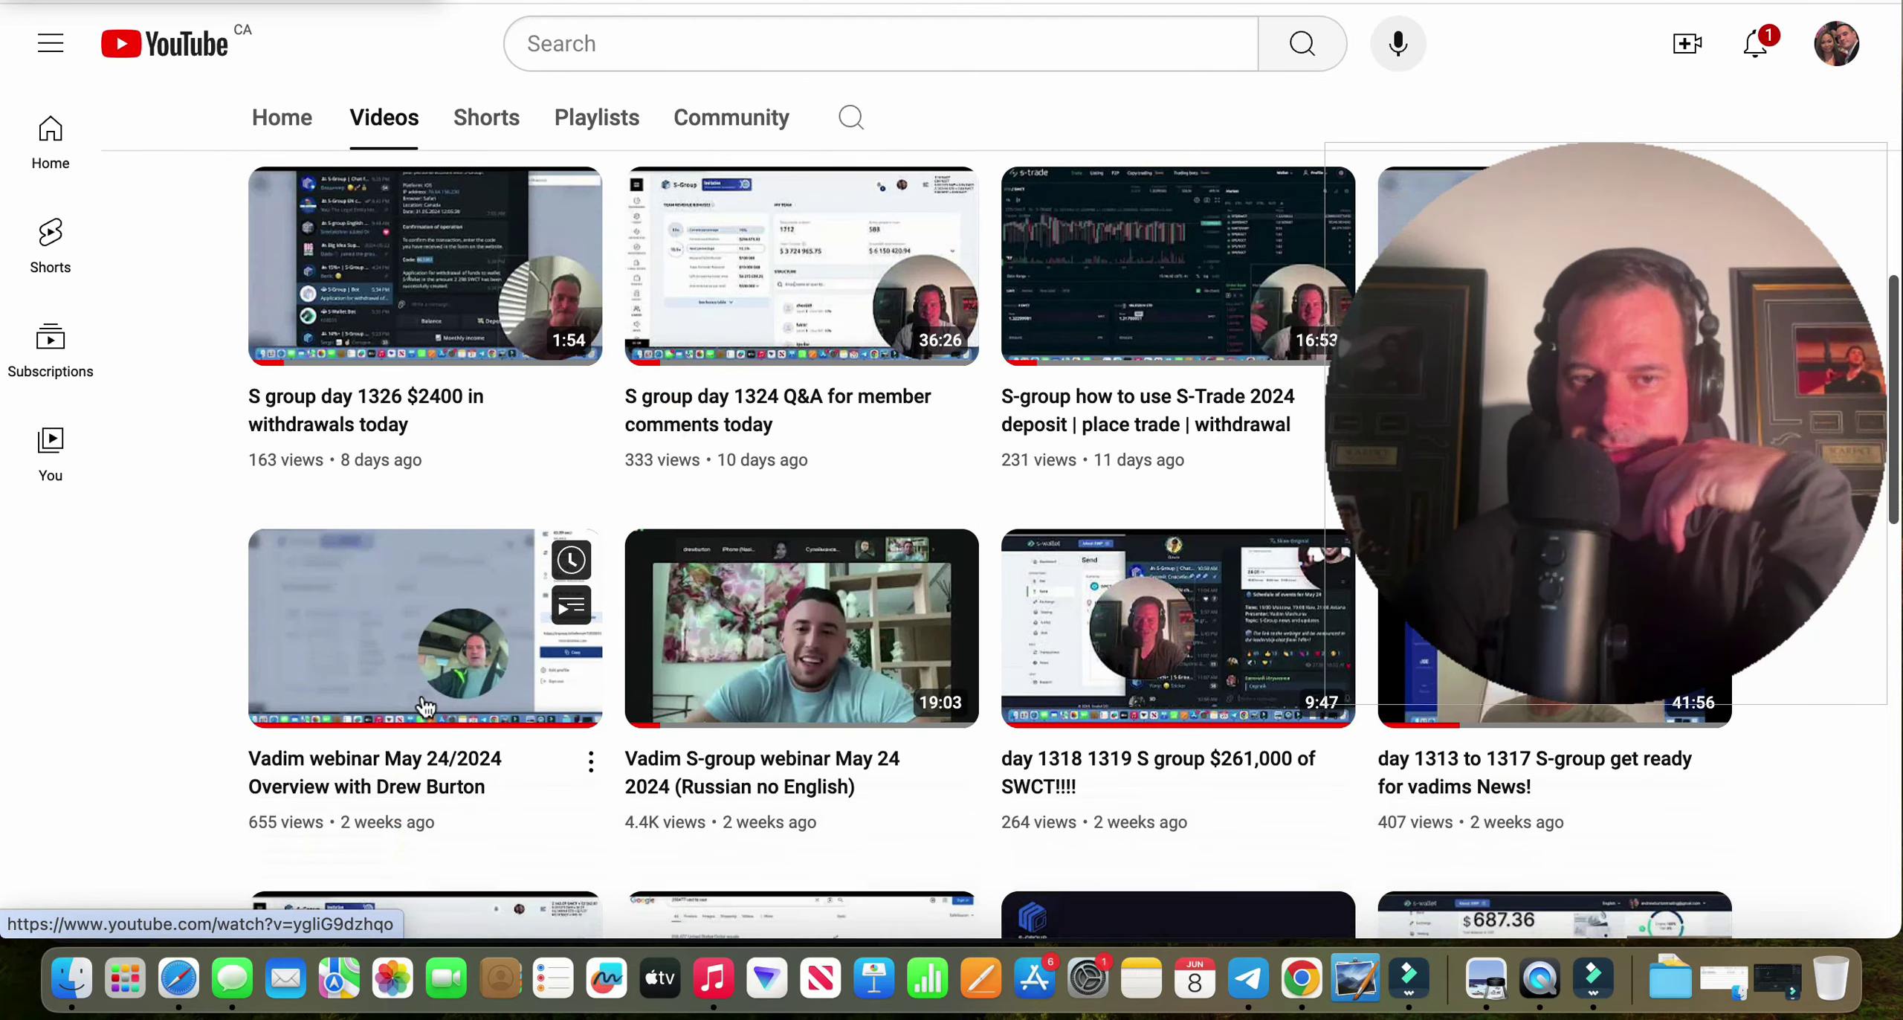